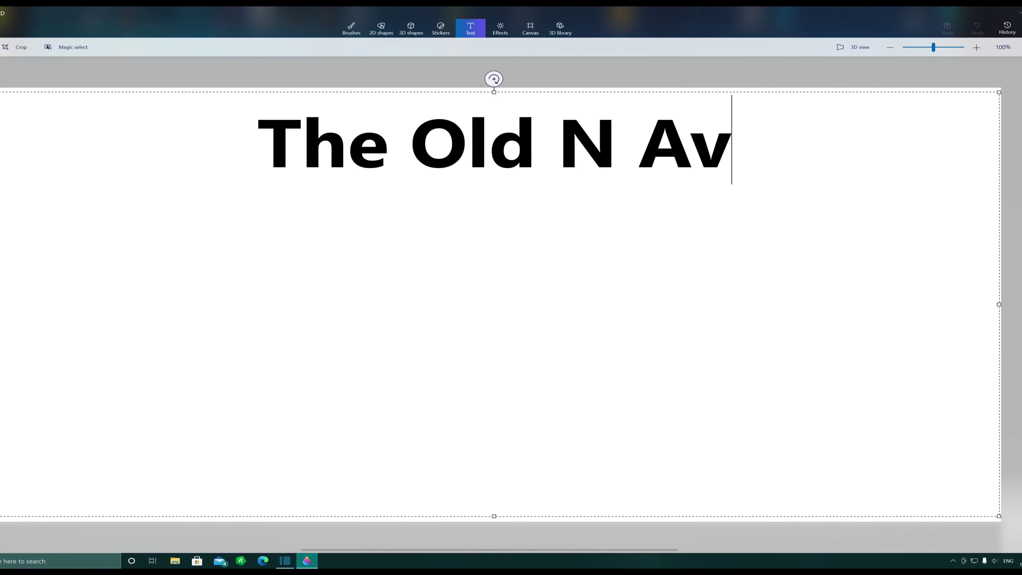
Type 'The Old N Average GAMER...................' and add 'Gimme a ----' as a second text line below.
type("erage GAMER")
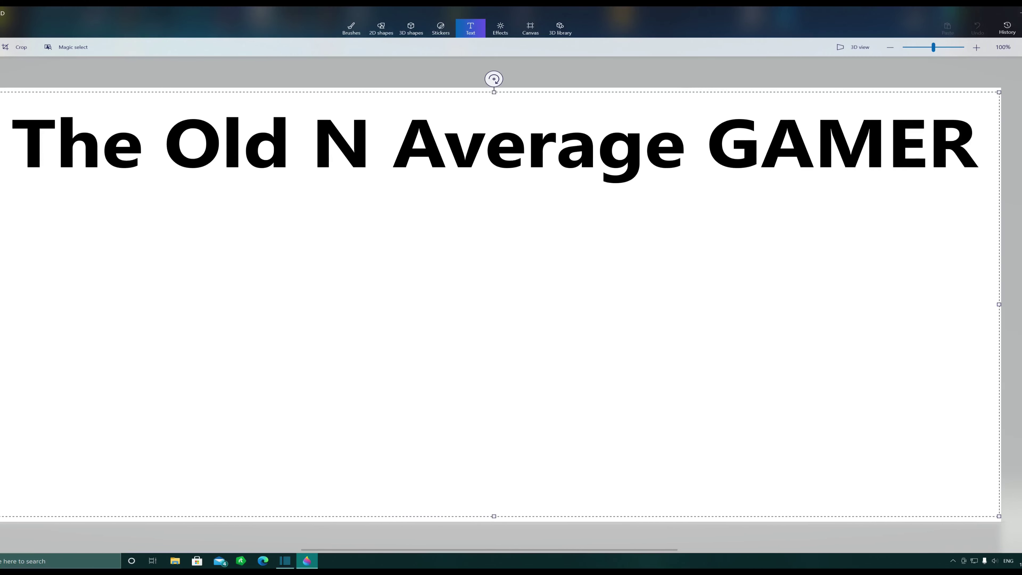
type(".................")
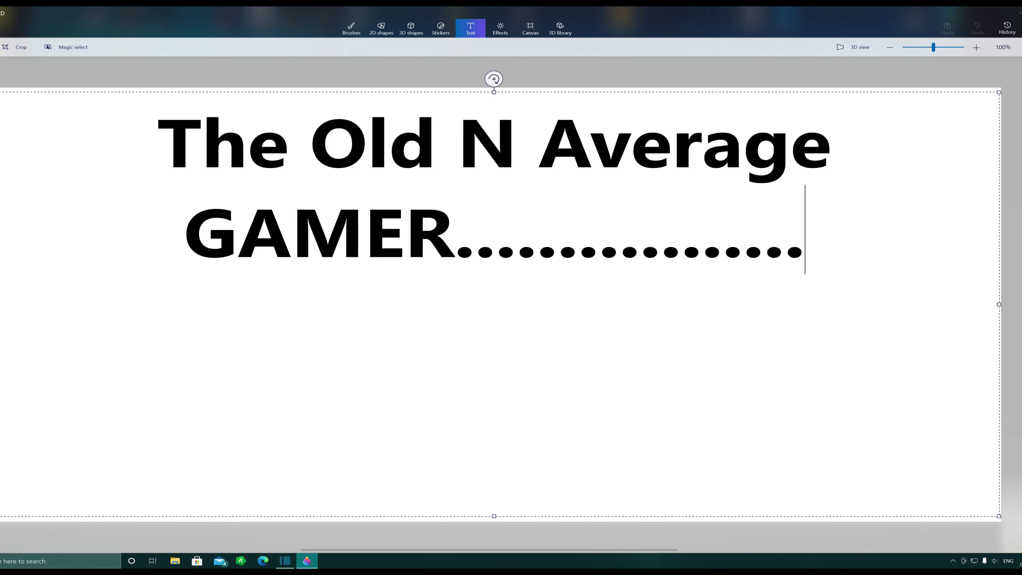
type("..")
left_click(471, 434)
type("Gimme a ----")
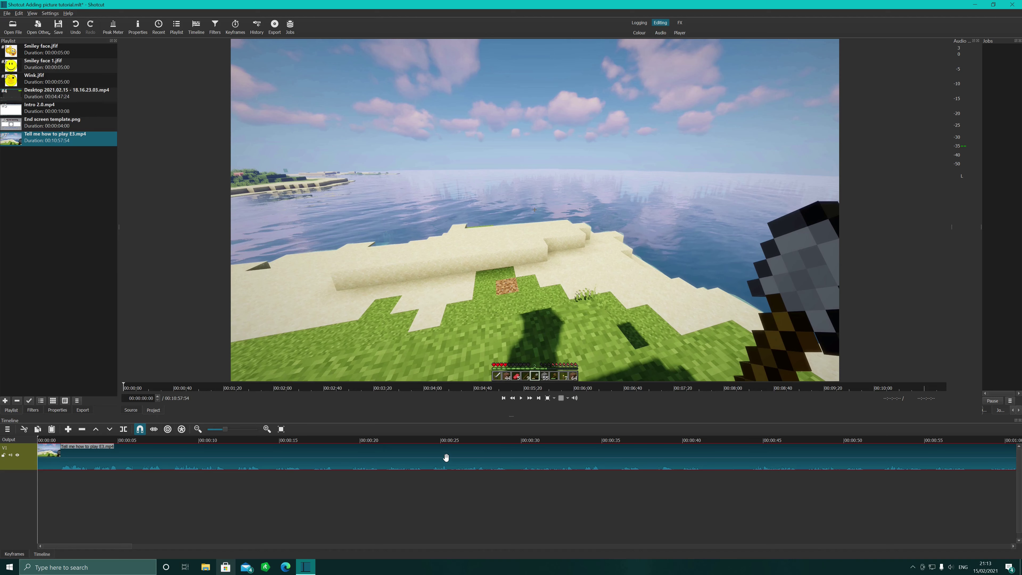
Split the Minecraft clip at 00:00:23:56 and slide the second part right, leaving a seven-second gap.
left_click(424, 440)
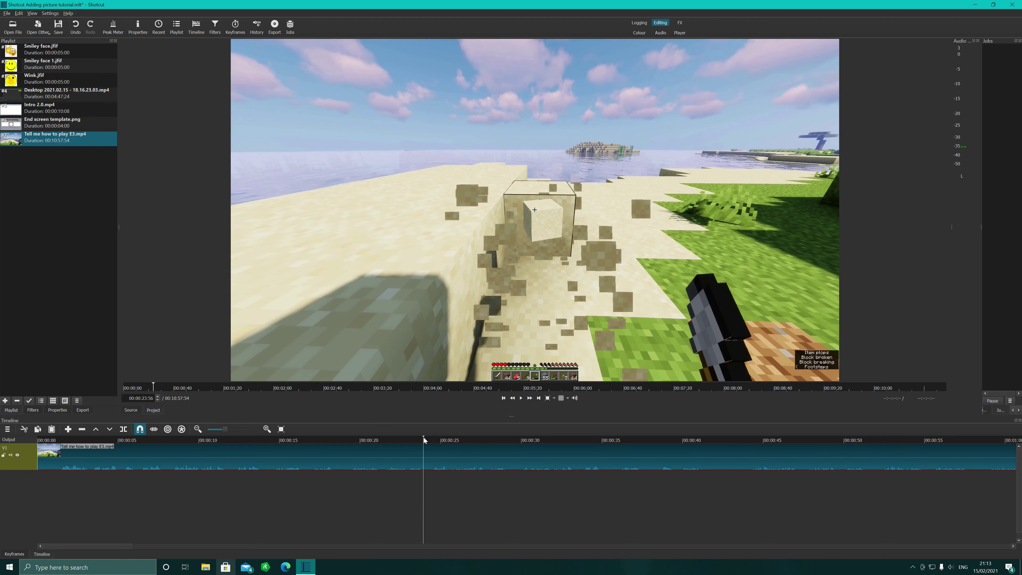
right_click(424, 437)
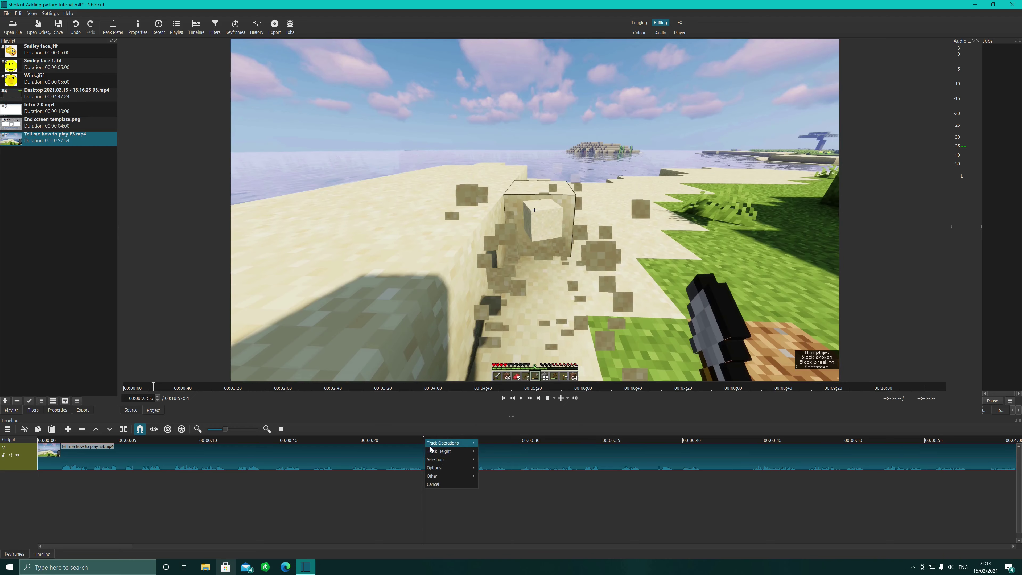
left_click(424, 458)
right_click(424, 459)
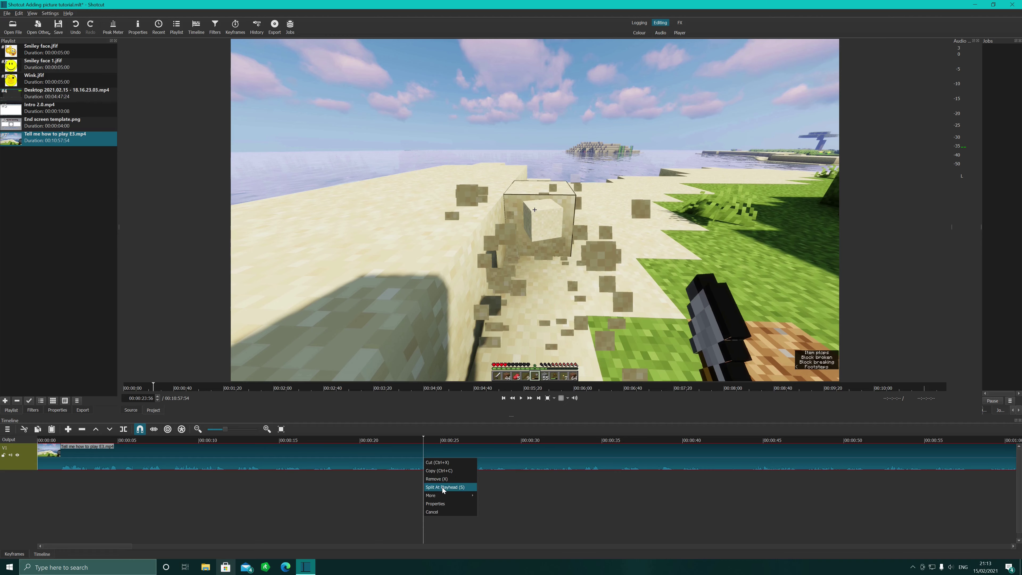
left_click(443, 487)
left_click_drag(440, 461, 557, 461)
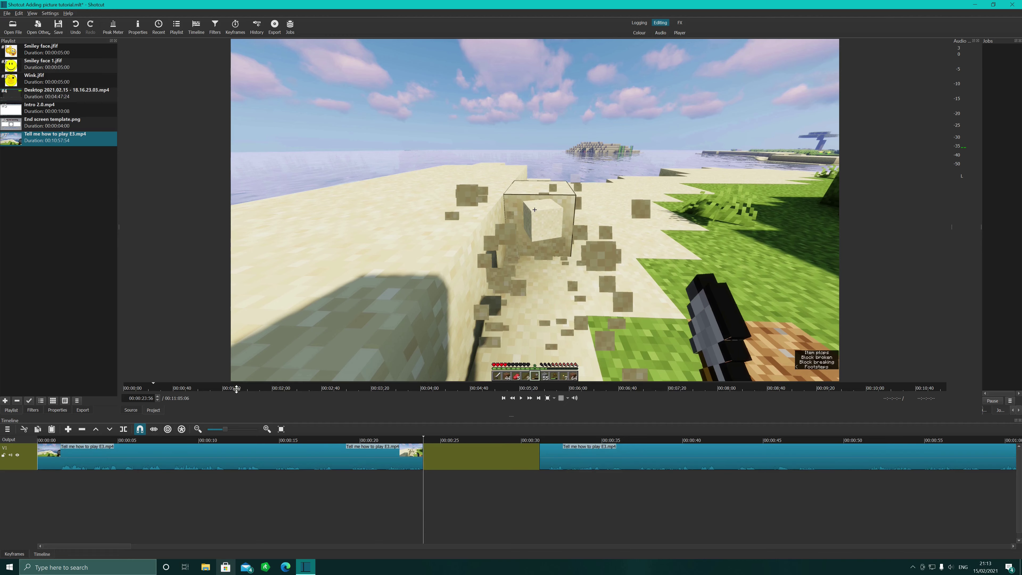
left_click(30, 138)
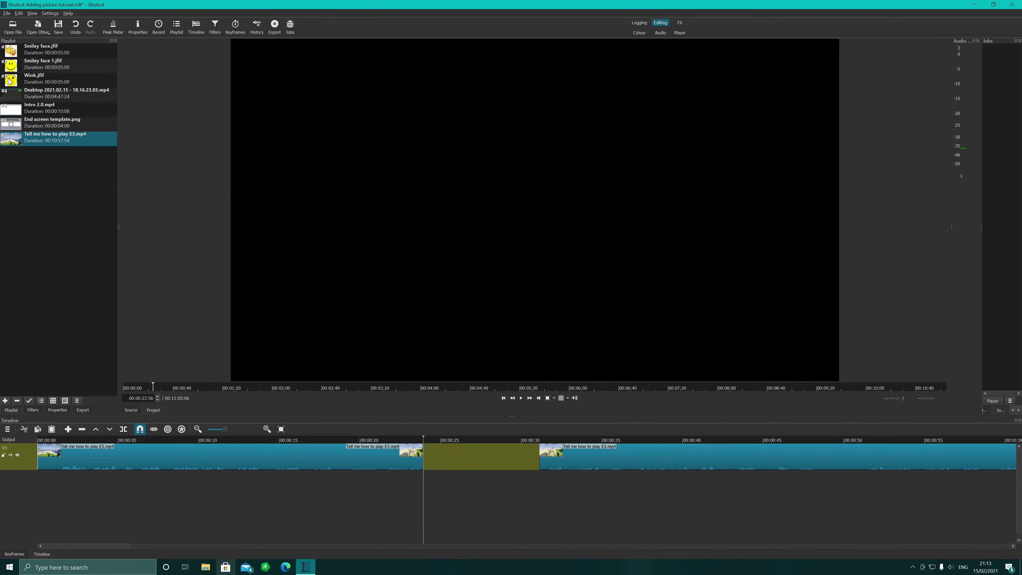
Drop Smiley face.jfif into the gap and overlap both Minecraft parts with it for crossfades.
left_click_drag(12, 51, 425, 464)
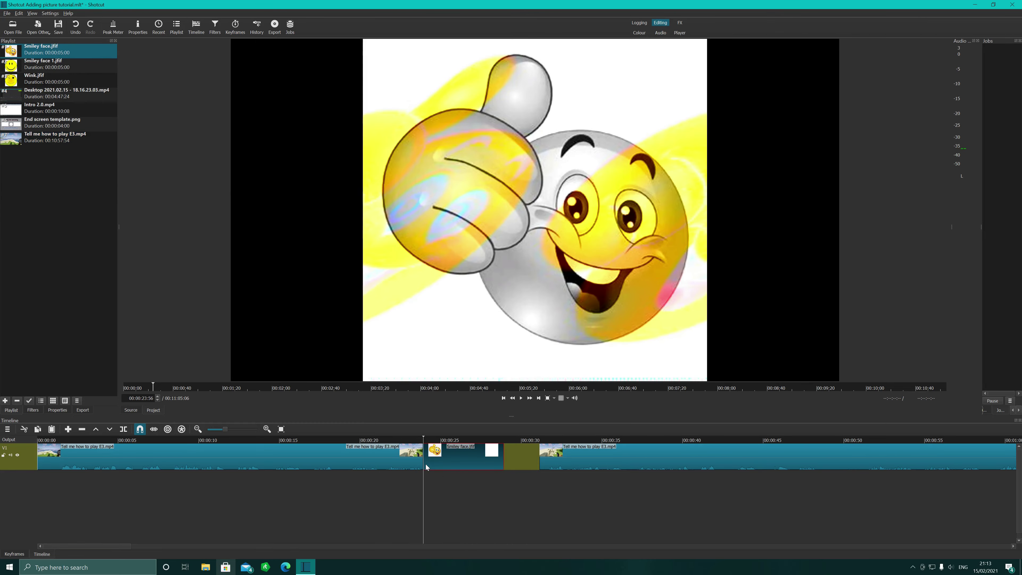
left_click_drag(566, 459, 537, 464)
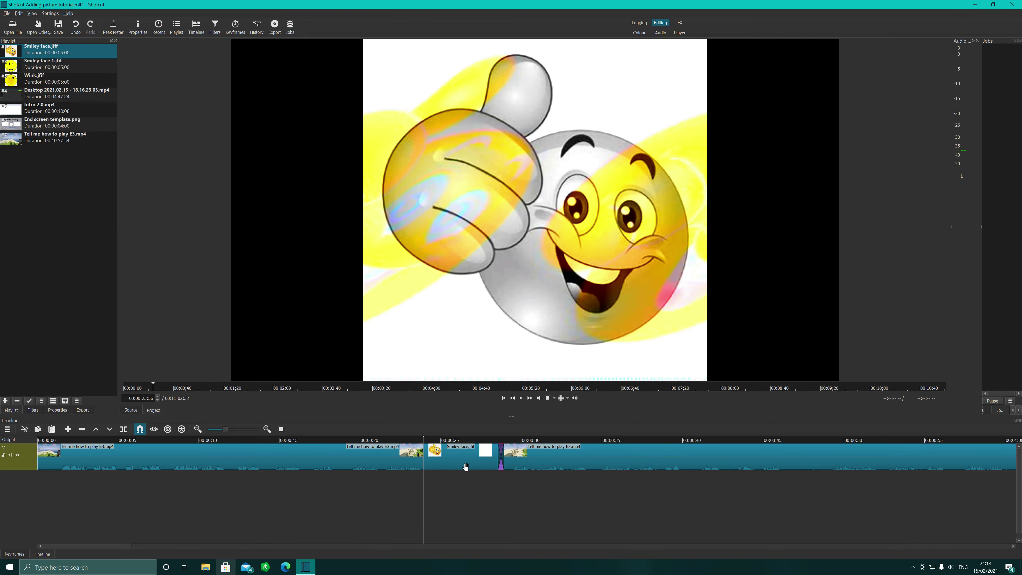
left_click_drag(467, 467, 507, 467)
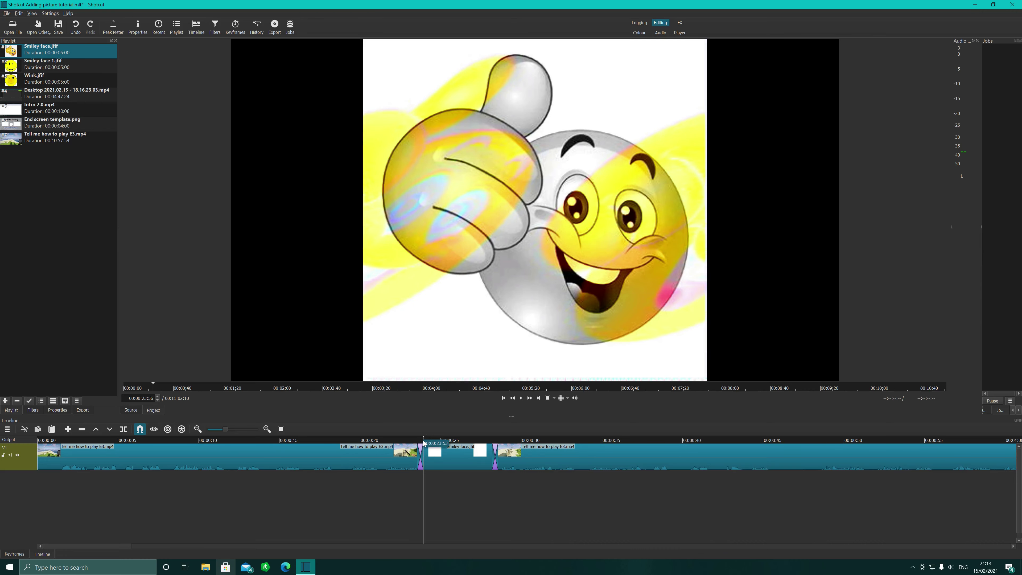
Trim the smiley picture shorter to lengthen its crossfade, previewing from about 20 and 22 seconds.
left_click_drag(422, 440, 364, 439)
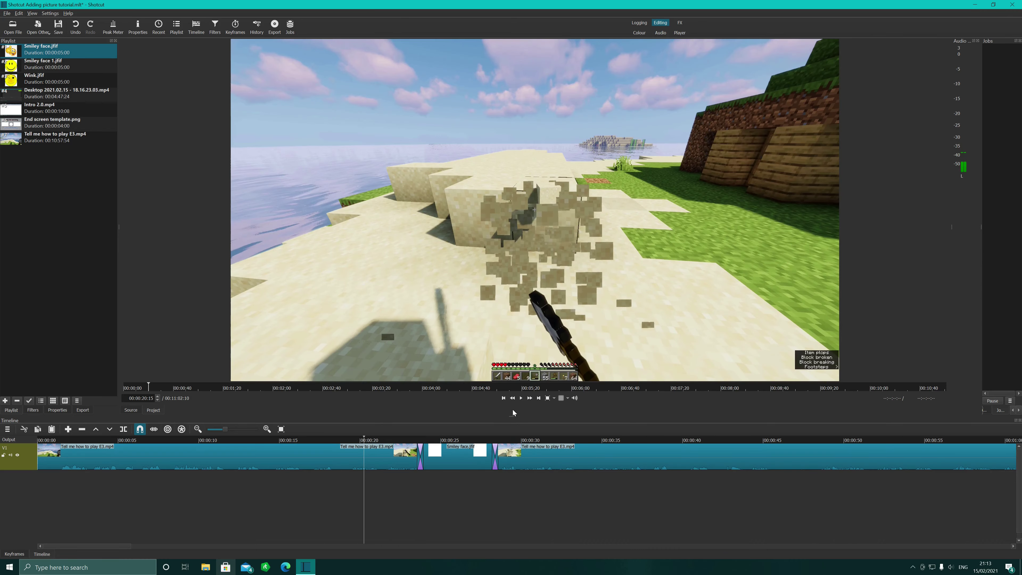
left_click(521, 398)
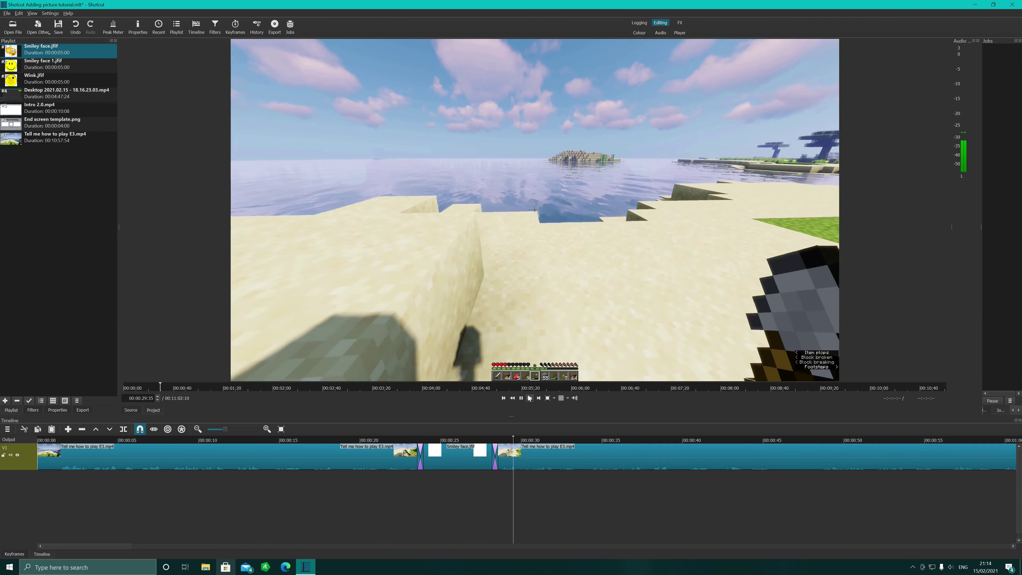
left_click(521, 398)
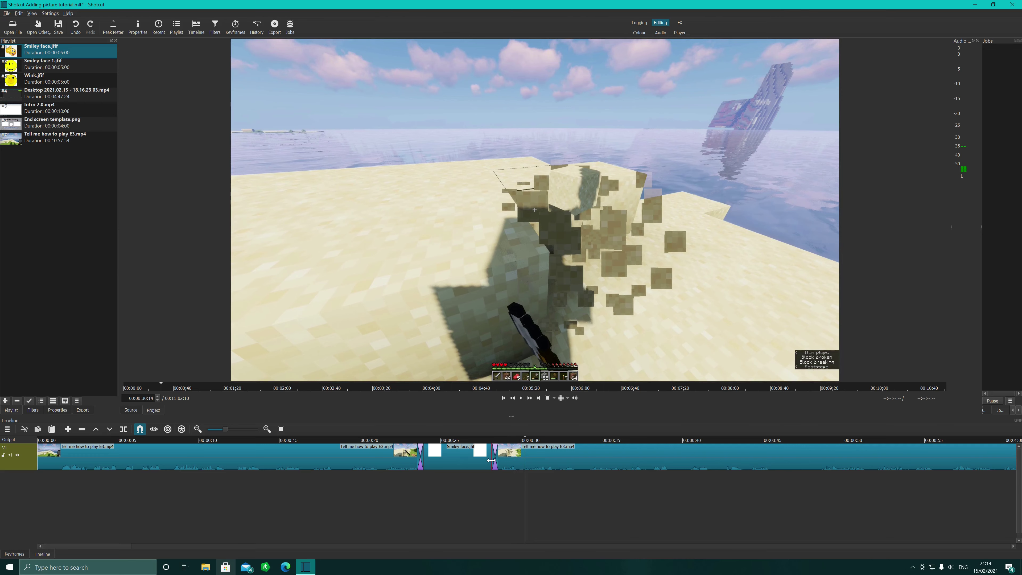
left_click_drag(488, 462, 439, 459)
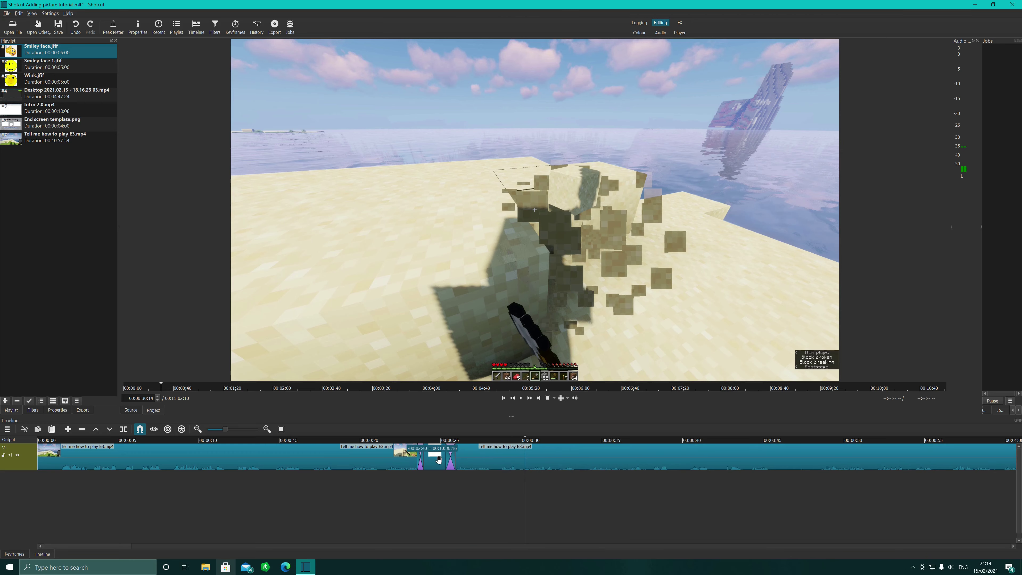
left_click(404, 440)
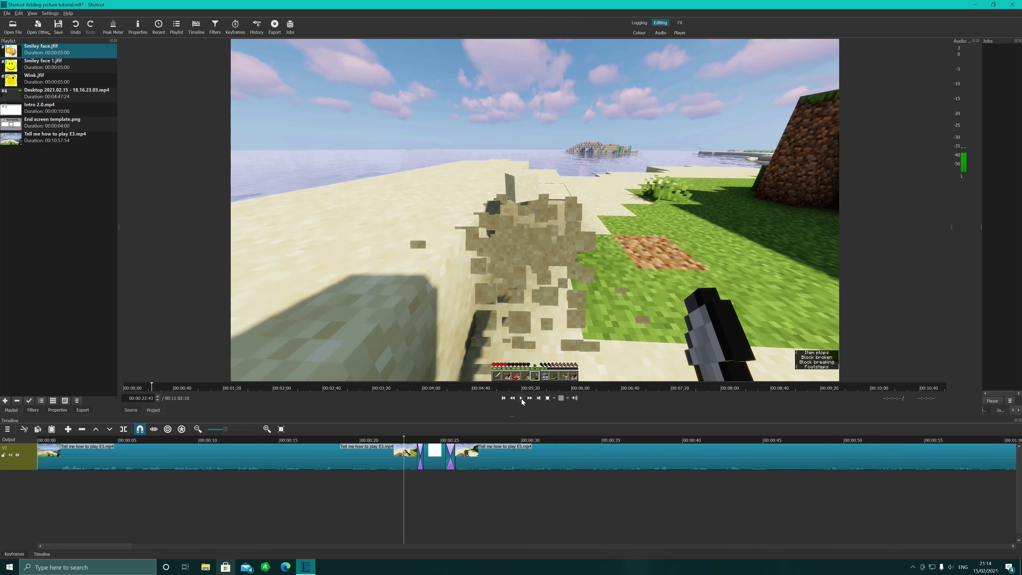
left_click(522, 398)
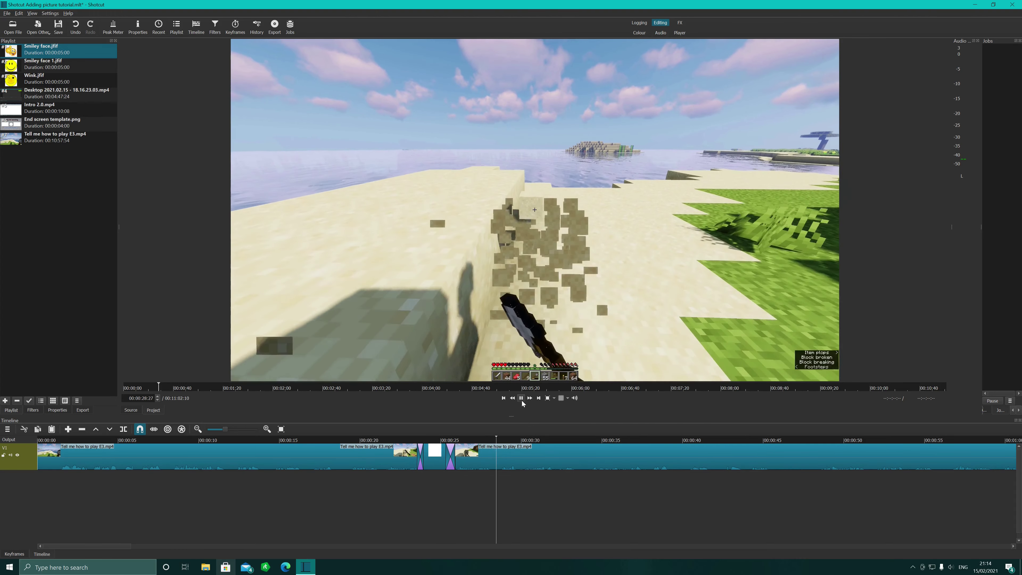
Pause playback and undo eight edits, removing the smiley picture, its crossfades and the gap.
left_click(521, 398)
left_click(76, 27)
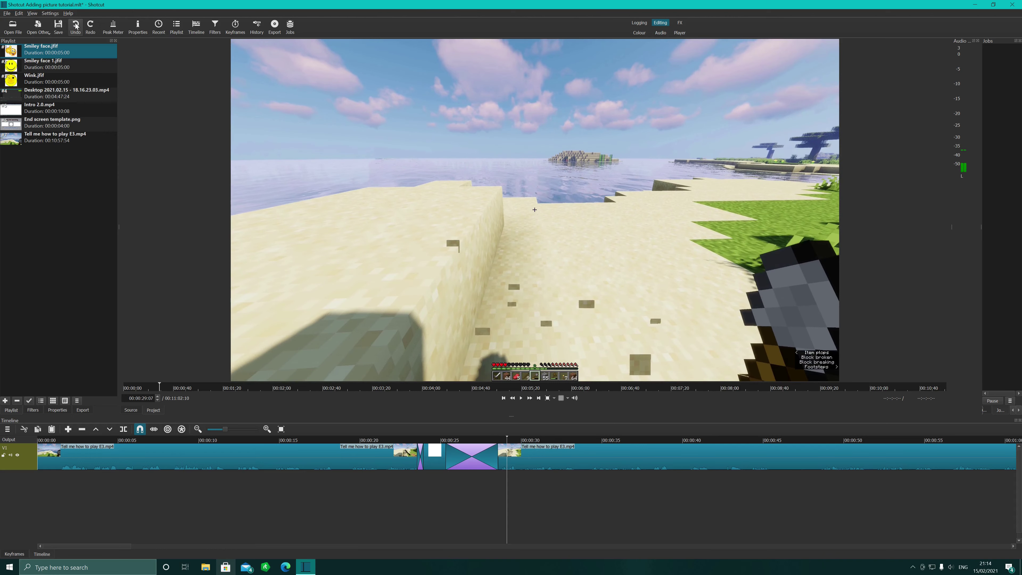
left_click(76, 27)
left_click(76, 27)
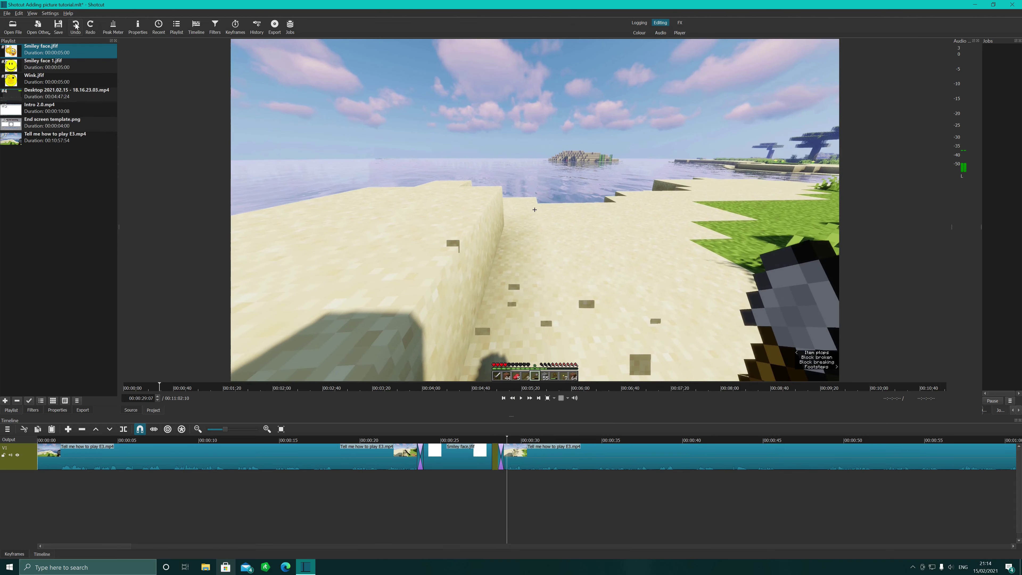
left_click(76, 26)
left_click(76, 27)
left_click(76, 27)
left_click(76, 26)
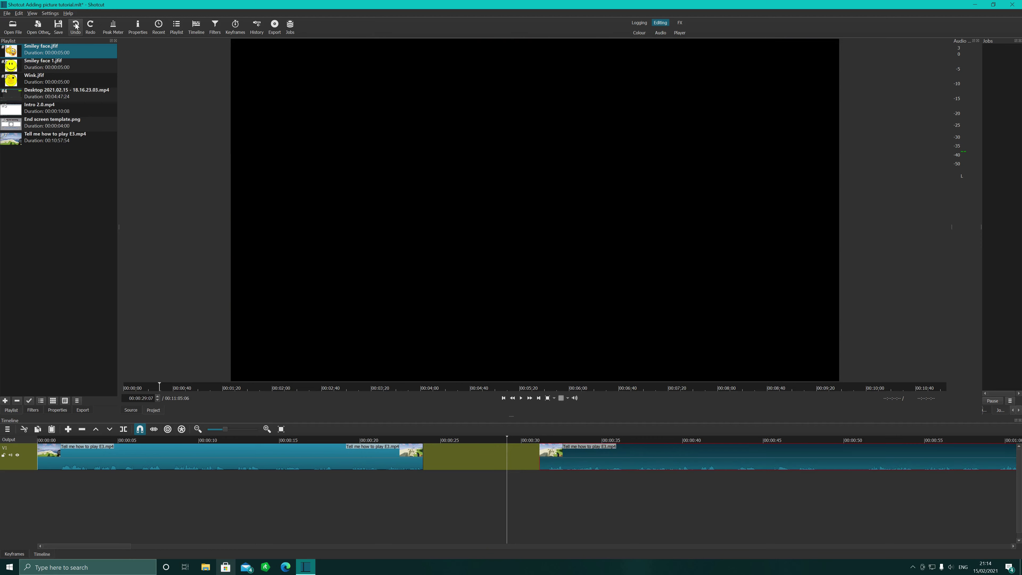
left_click(76, 27)
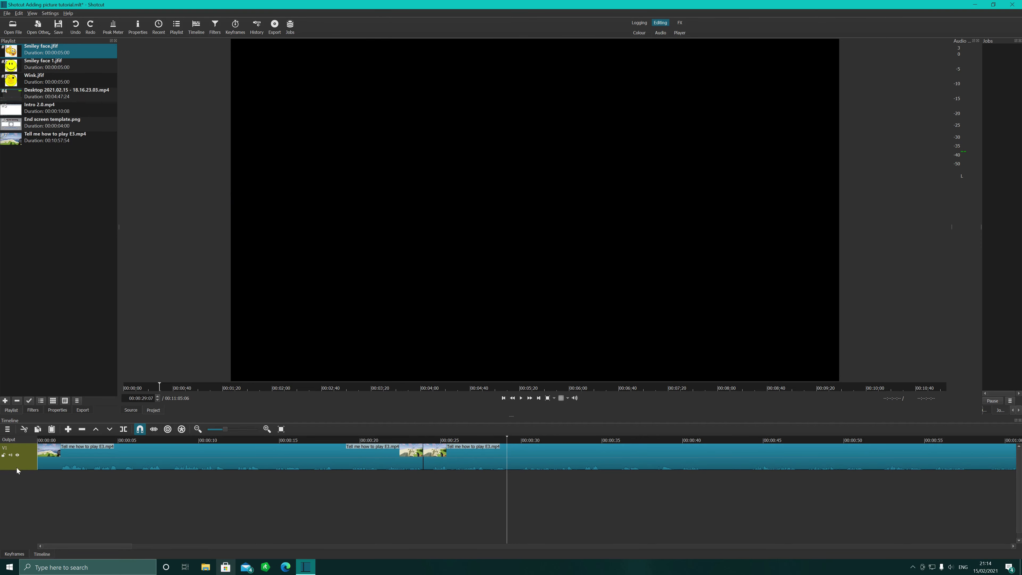
Add a video track, then undo it and the split so the Minecraft clip is whole again.
right_click(21, 481)
mouse_move(29, 485)
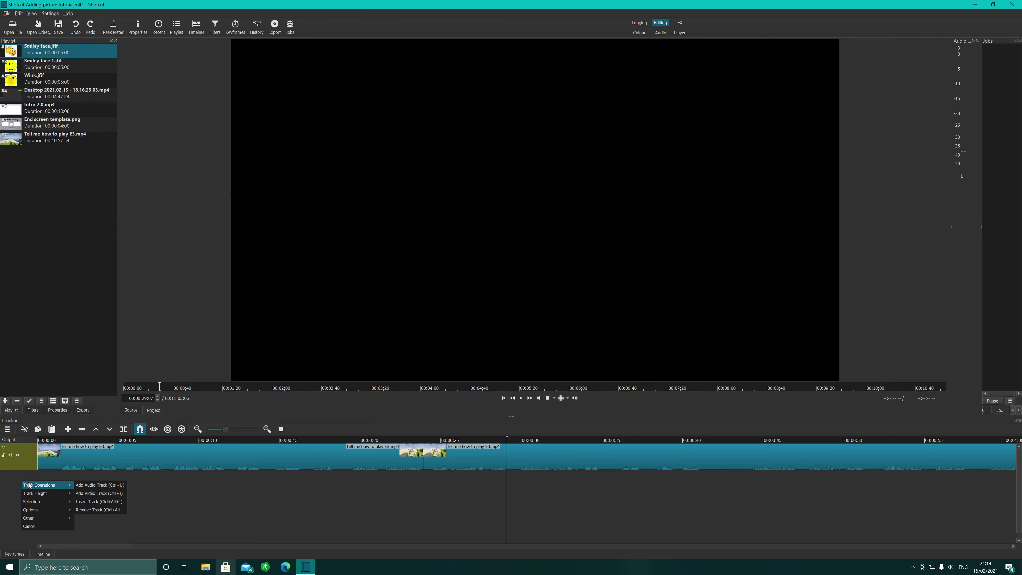
left_click(86, 493)
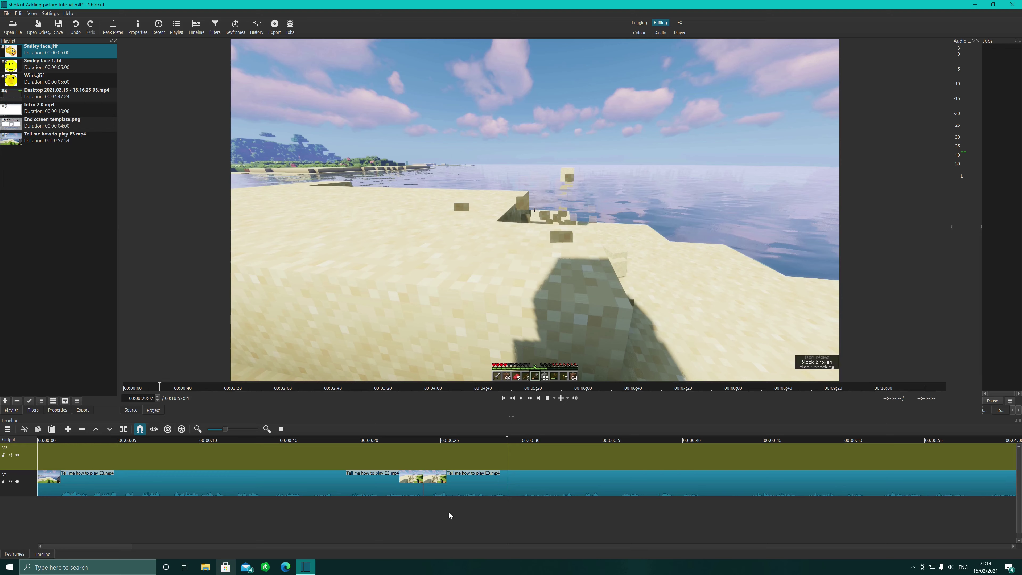
left_click(77, 27)
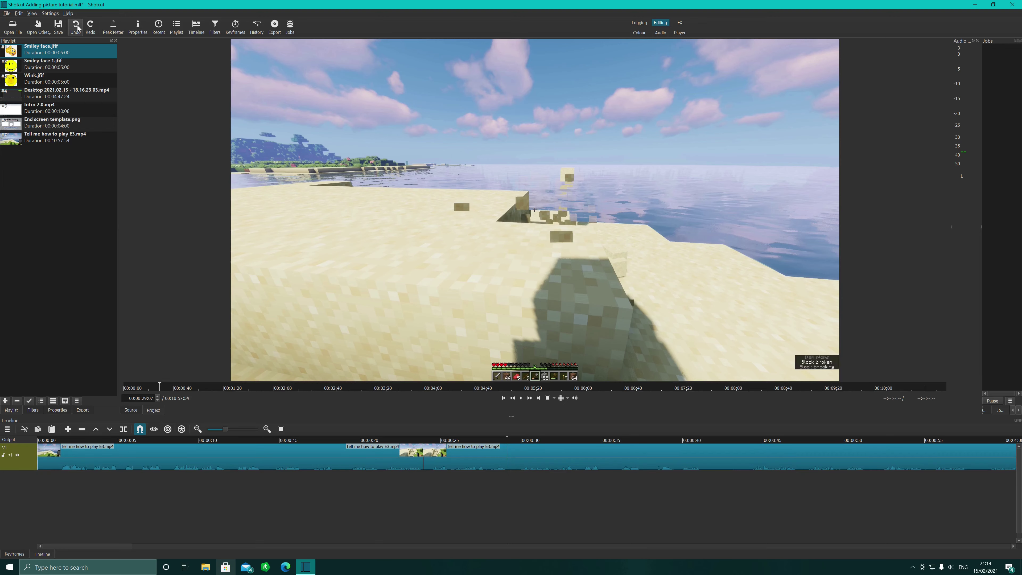
left_click(78, 27)
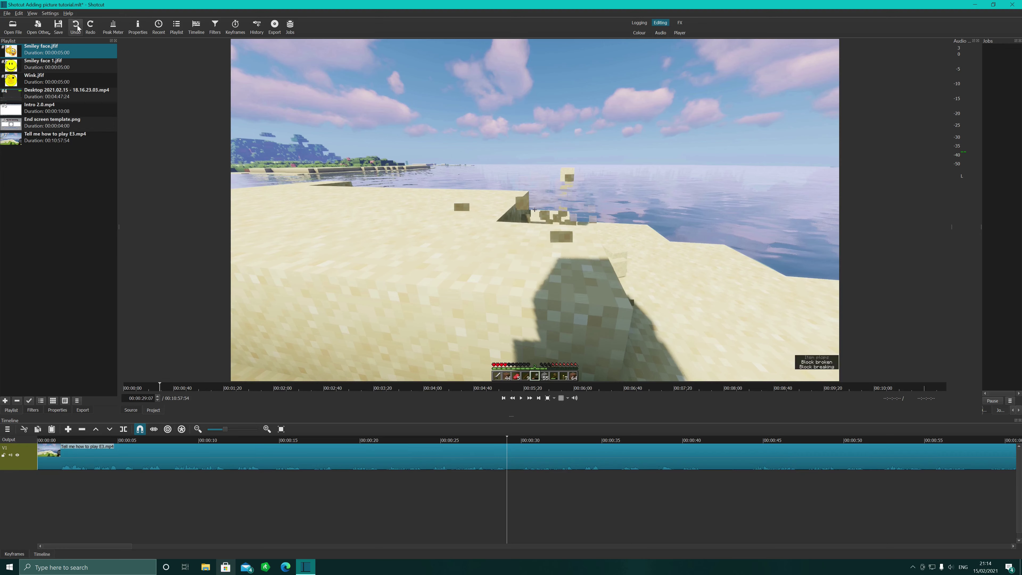
Add an empty V2 video track above V1 via Track Operations.
right_click(29, 486)
mouse_move(53, 487)
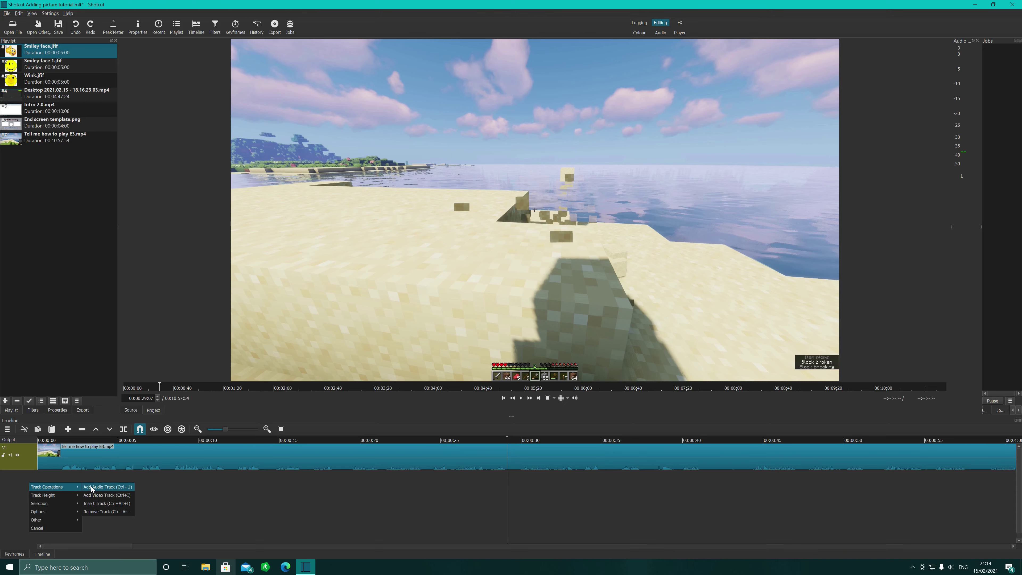
left_click(100, 495)
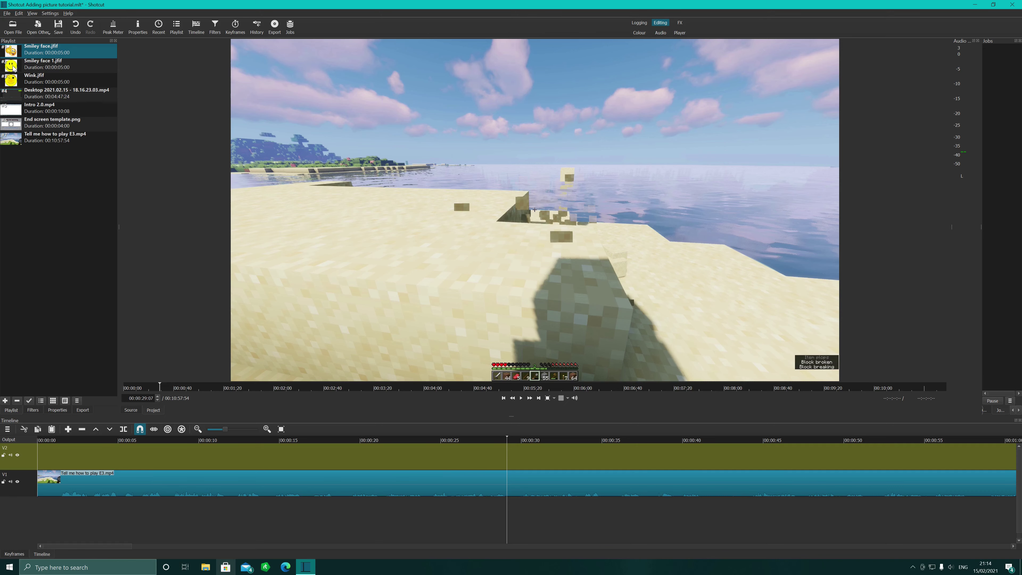
Place Smiley face 1.jfif on V2 near 00:00:23, shorten it, and scrub back to about 21 seconds.
left_click_drag(13, 68, 411, 461)
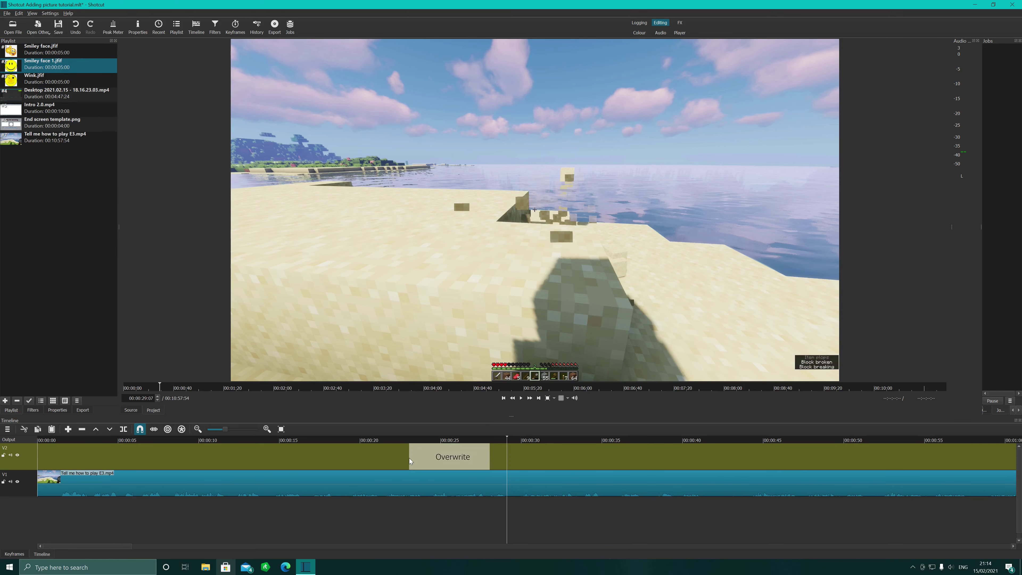
left_click_drag(488, 457, 467, 458)
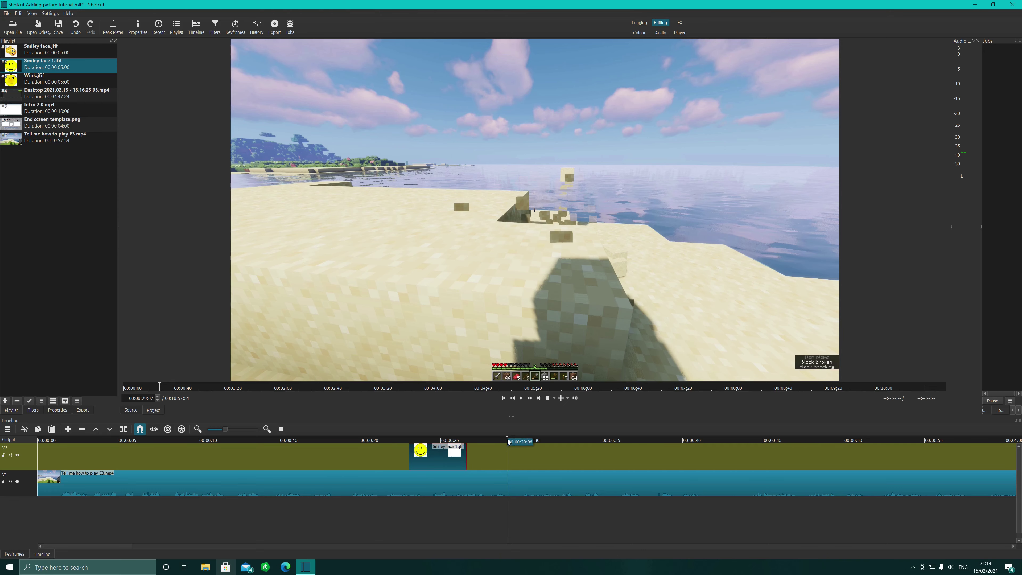
left_click_drag(507, 440, 385, 443)
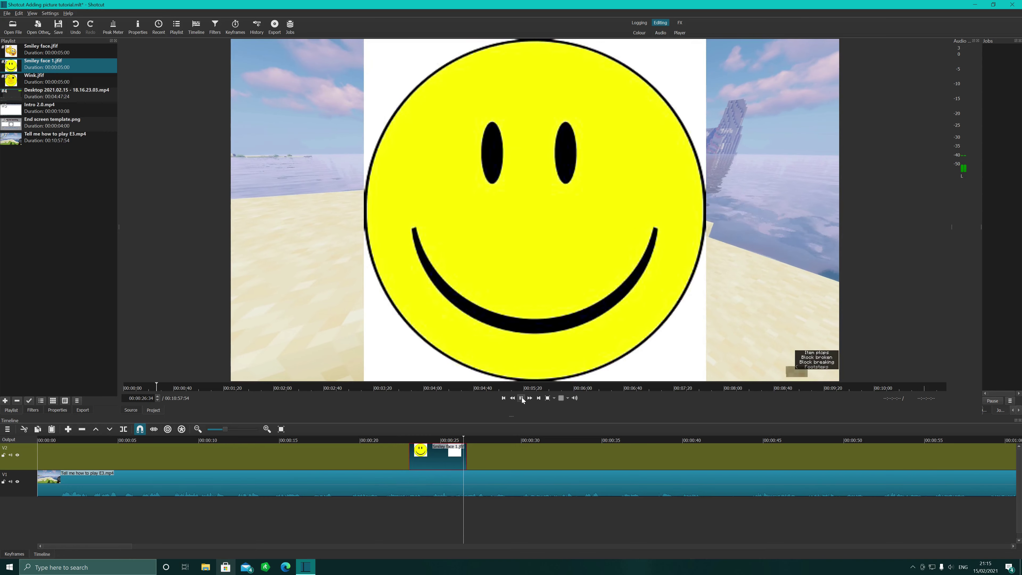
Stop playback, zoom the timeline in, and shift the Smiley face 1 clip later on V2.
left_click(522, 397)
left_click(155, 387)
left_click_drag(169, 362, 107, 258)
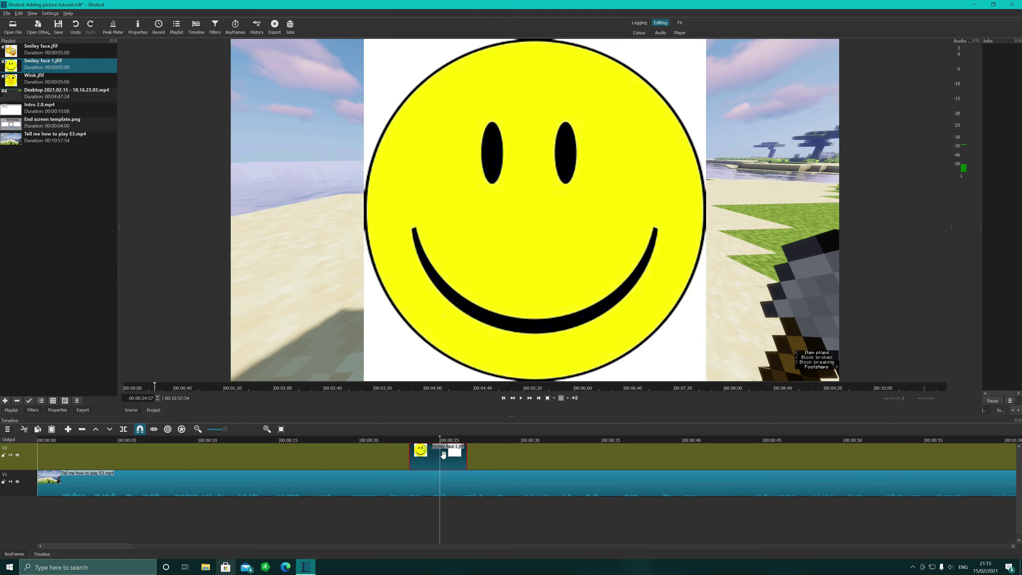
mouse_move(443, 455)
left_mouse_down()
mouse_move(565, 458)
mouse_move(427, 454)
left_mouse_up()
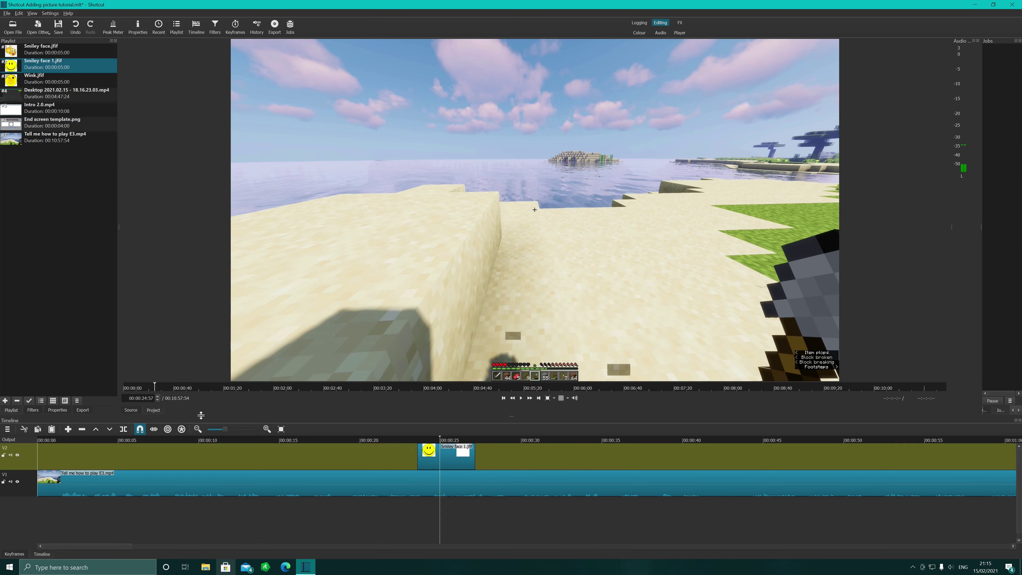
left_click(242, 429)
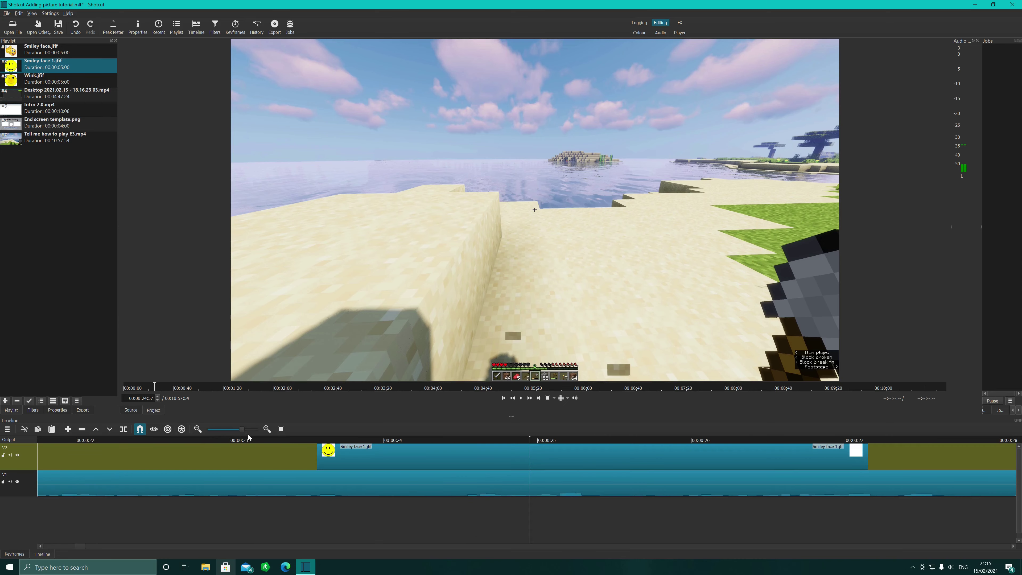
left_click_drag(470, 462, 505, 459)
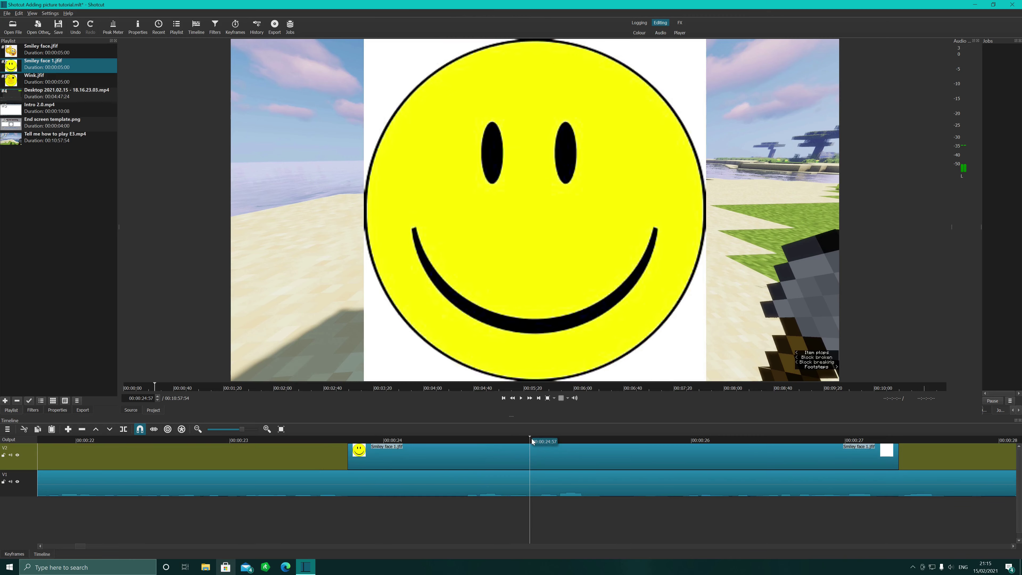
Set the playhead to 00:00:23:43 and align the Smiley face 1 clip's start to it.
left_click(417, 440)
left_click_drag(400, 440, 340, 438)
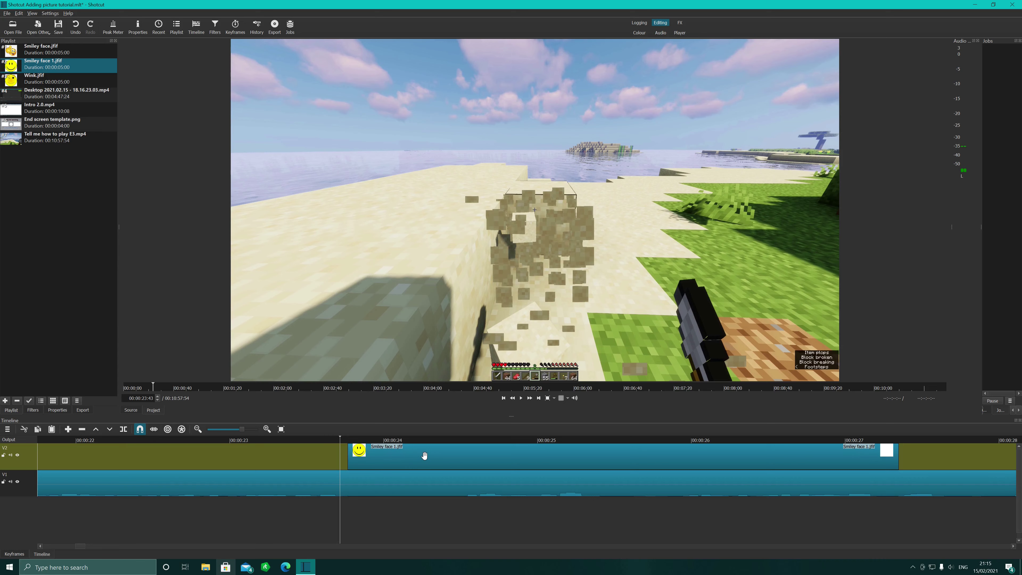
left_click_drag(424, 456, 416, 456)
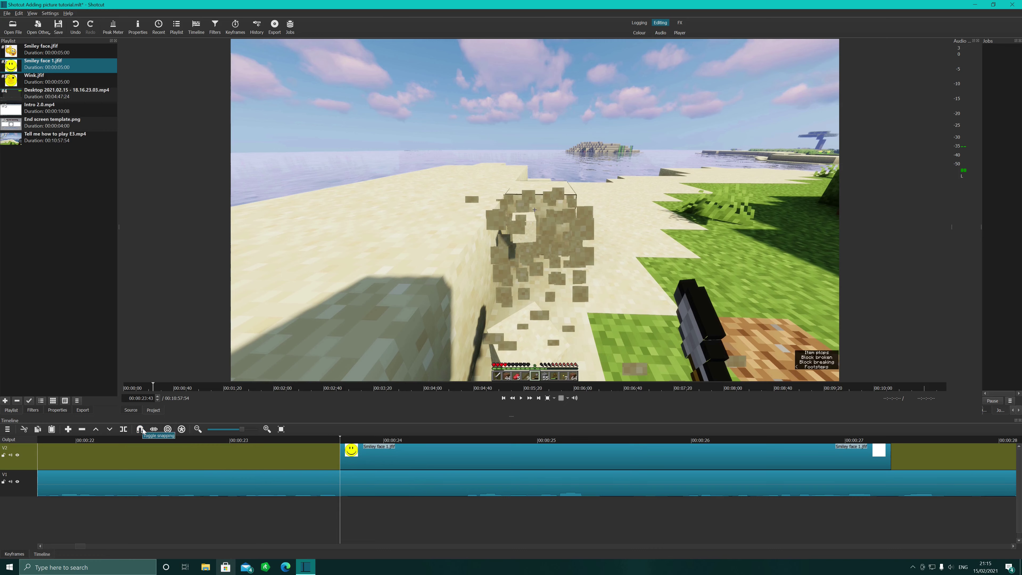
mouse_move(420, 463)
left_mouse_down()
mouse_move(439, 462)
mouse_move(423, 459)
left_mouse_up()
Preview the Smiley face 1 overlay from just before it starts.
left_click(329, 439)
left_click(521, 397)
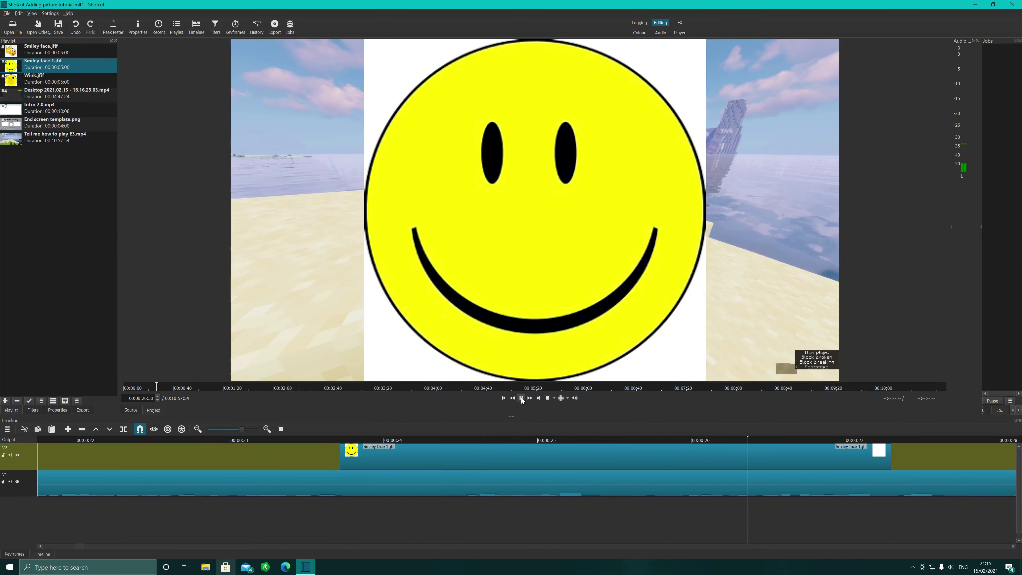
left_click(522, 398)
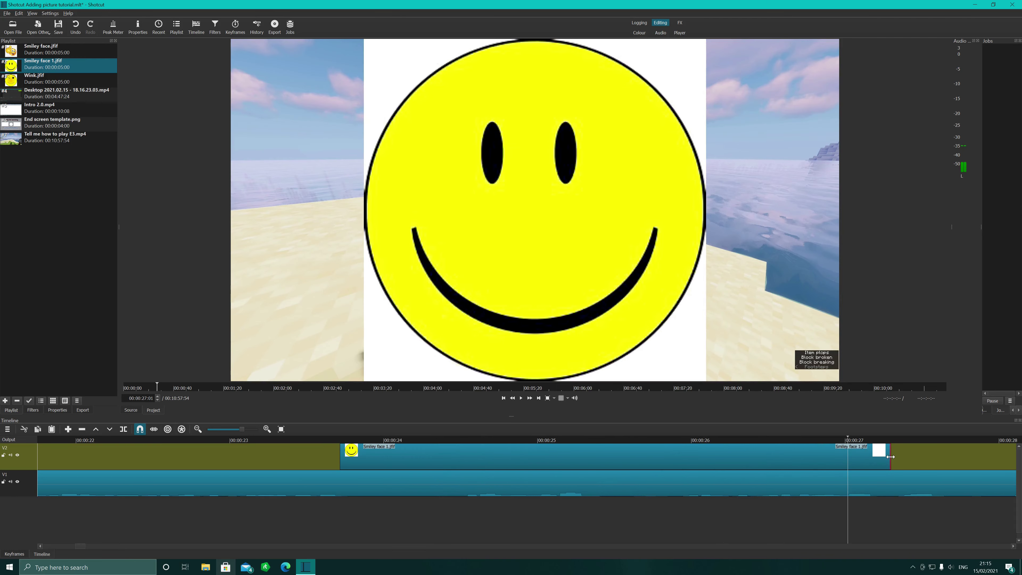
Trim Smiley face 1 to end at 00:00:26 and place Smiley face.jfif after it on V2.
left_click_drag(890, 457, 691, 457)
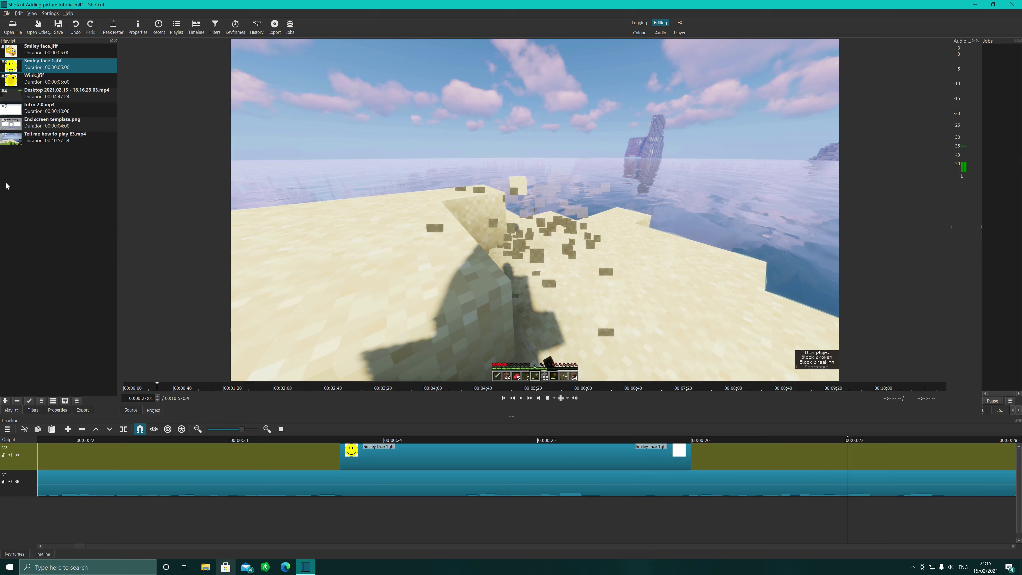
left_click(6, 186)
left_click_drag(13, 50, 710, 459)
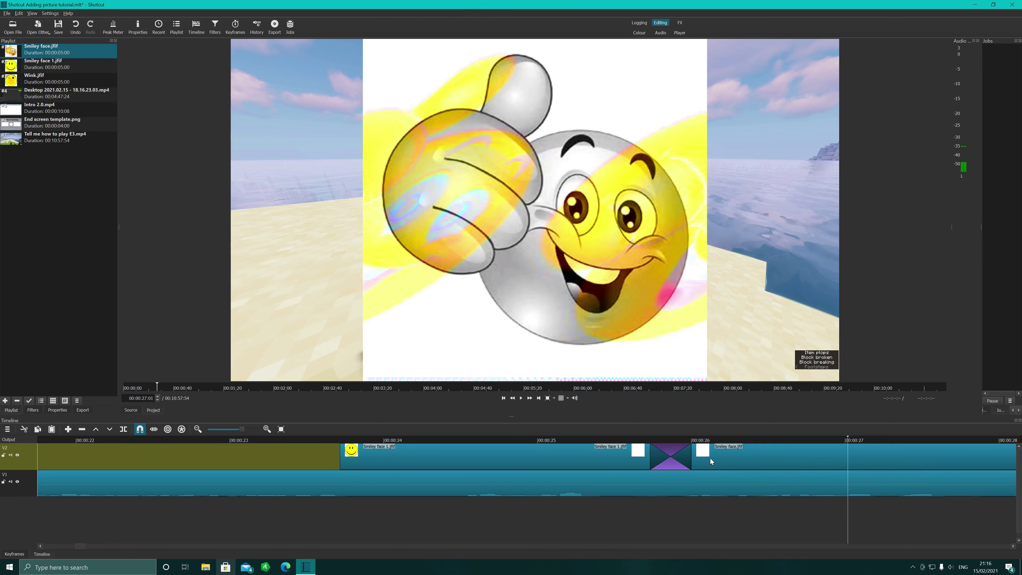
Play from before the overlays to check the crossfade between the two smiley pictures.
left_click(336, 441)
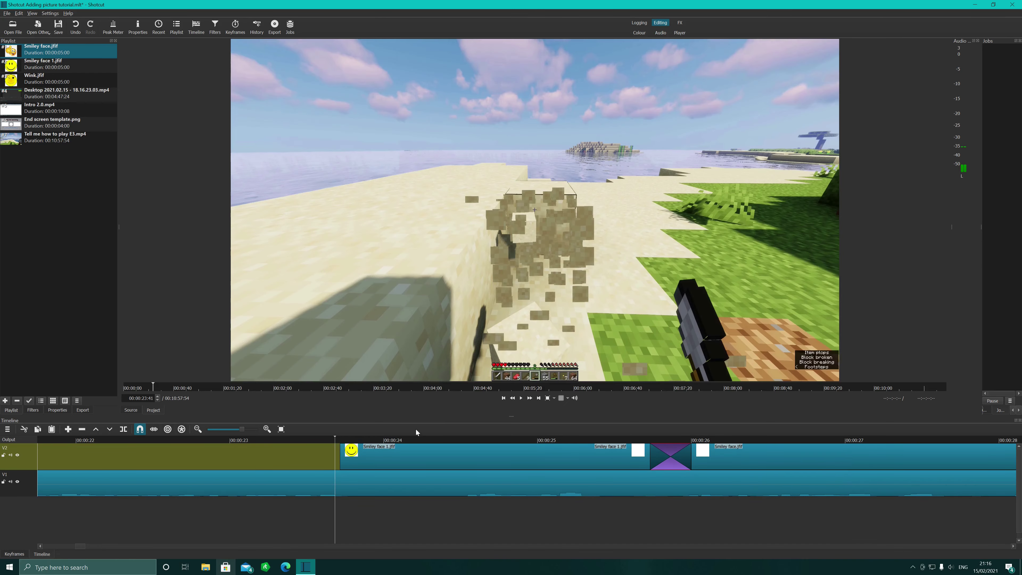
left_click(520, 398)
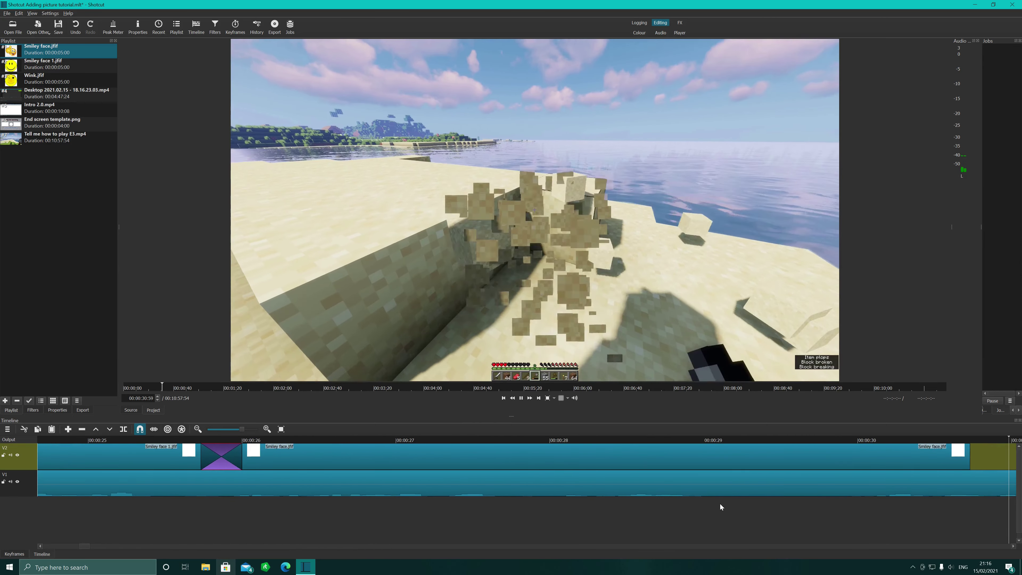
Shorten the Smiley face overlay on V2 to end near 00:00:27, then drop Wink.jfif onto V2 after it.
left_click(521, 399)
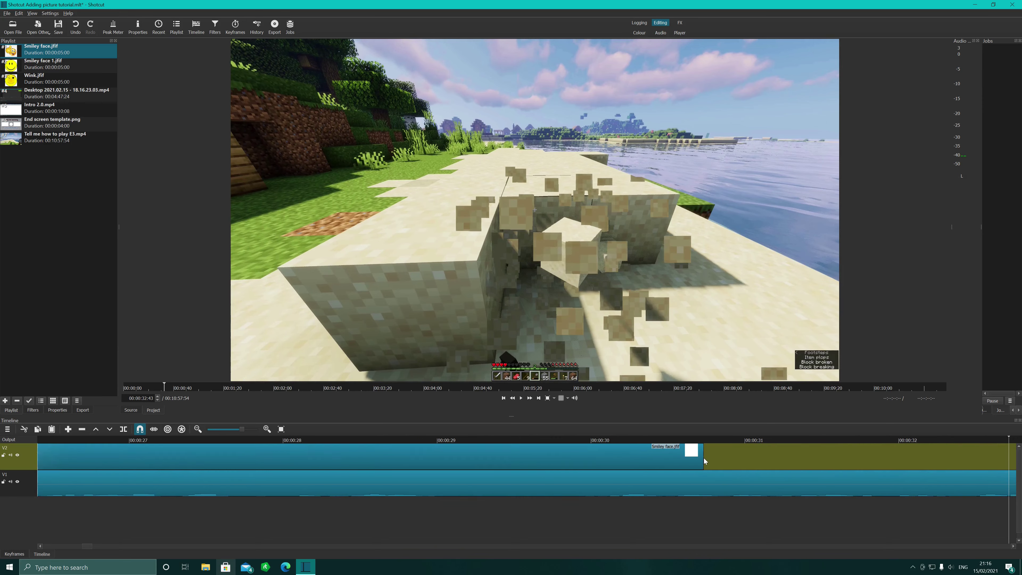
left_click_drag(702, 459, 203, 456)
left_click(224, 430)
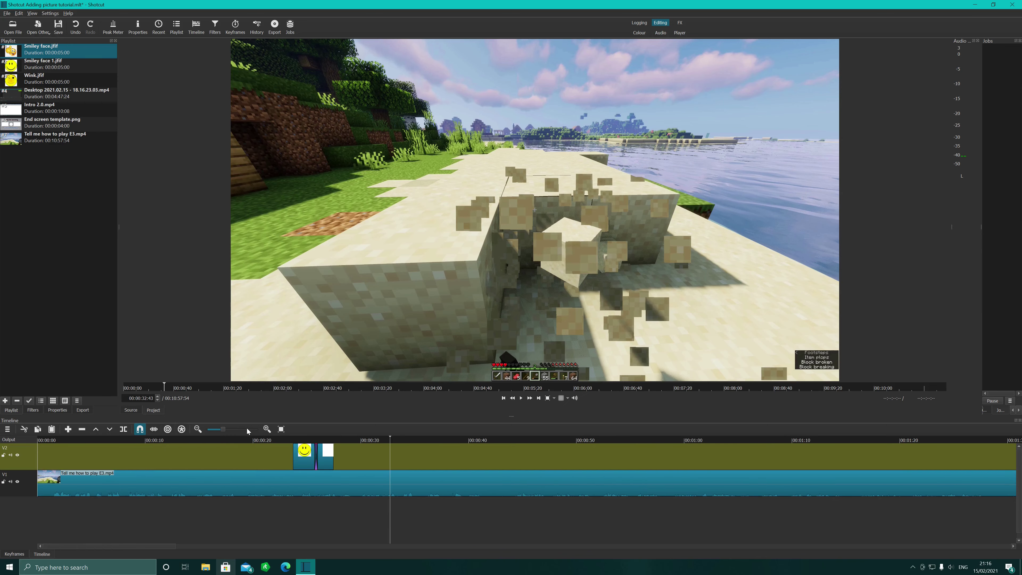
left_click(233, 429)
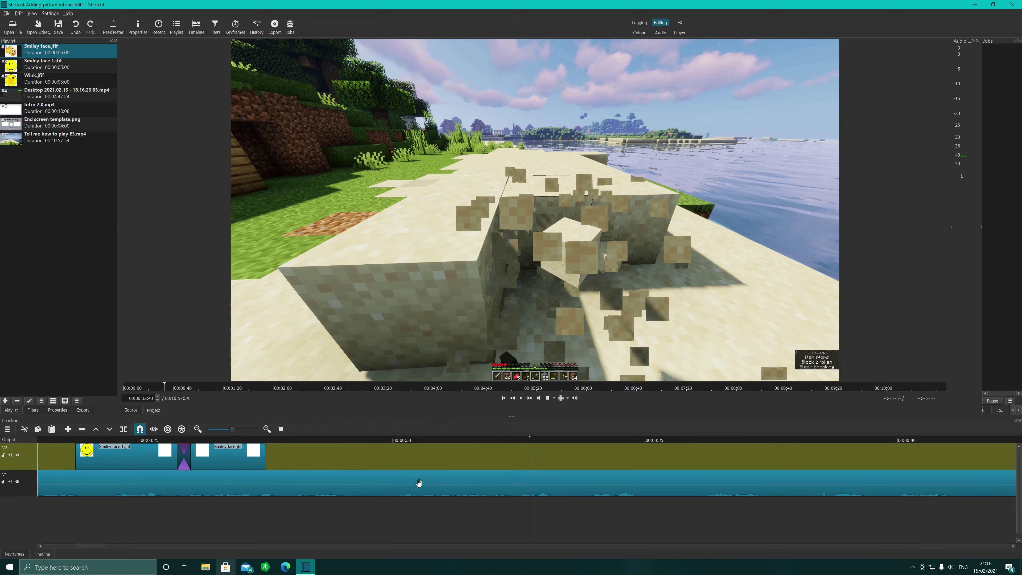
left_click_drag(97, 546, 83, 543)
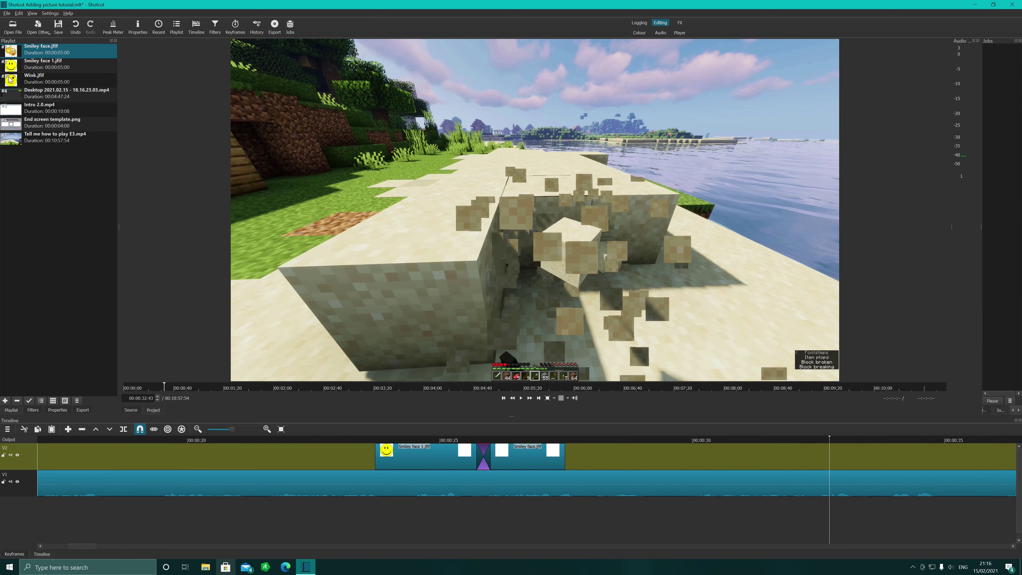
left_click_drag(10, 79, 622, 457)
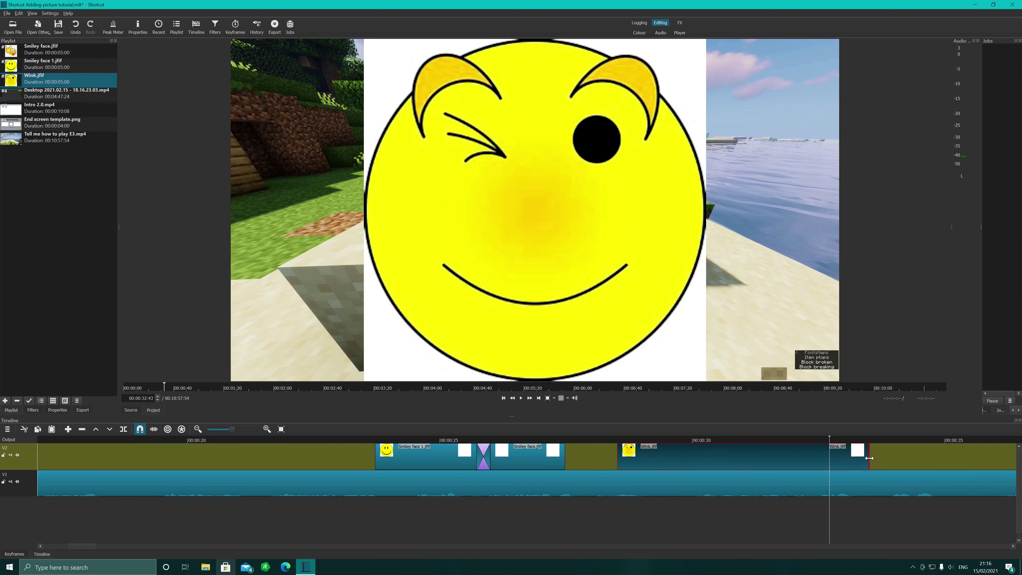
Trim the Wink overlay to end around 00:00:30 and play back from before the overlays to review them.
left_click_drag(870, 458, 724, 458)
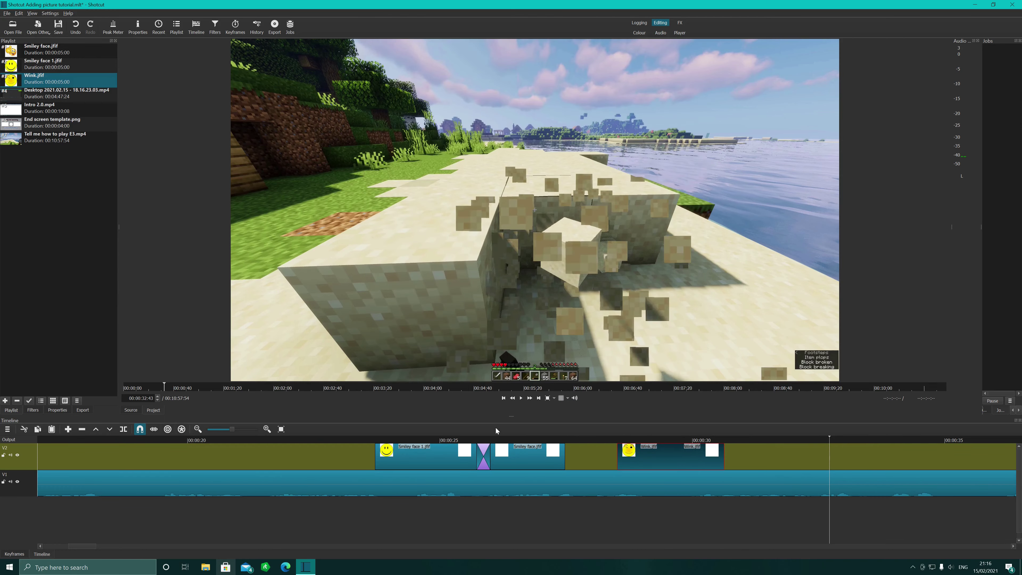
left_click(368, 439)
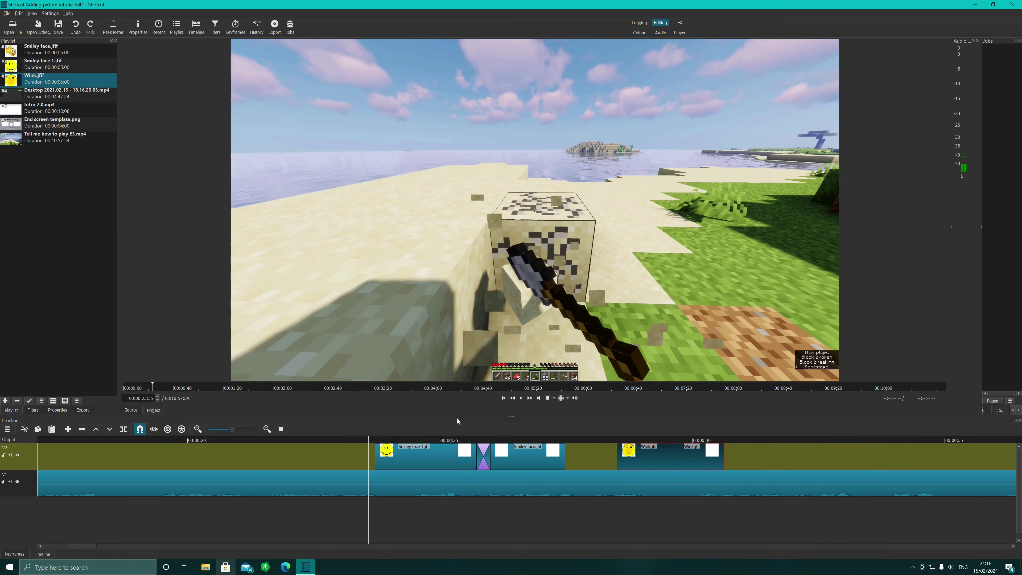
left_click(520, 400)
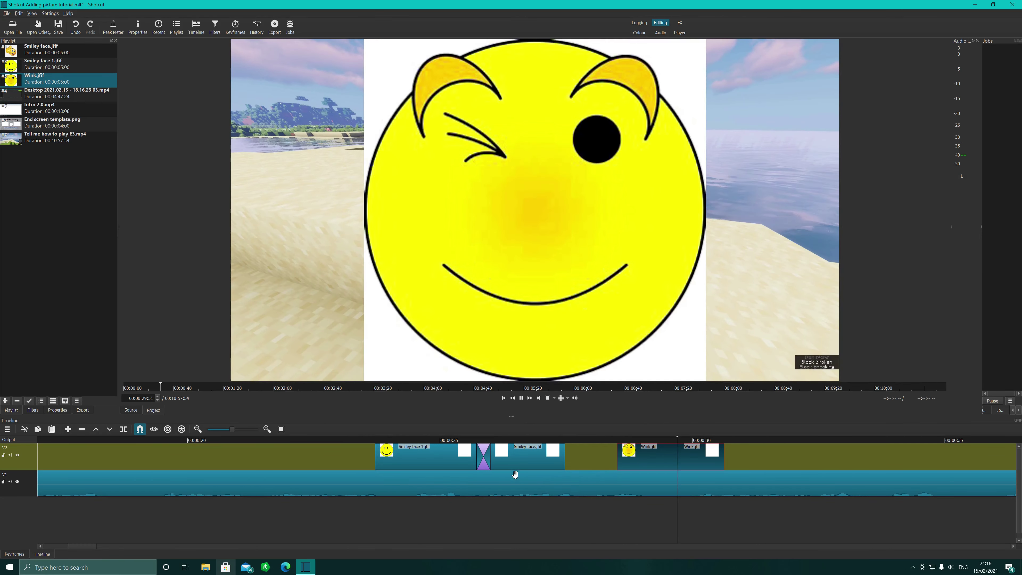
left_click(520, 398)
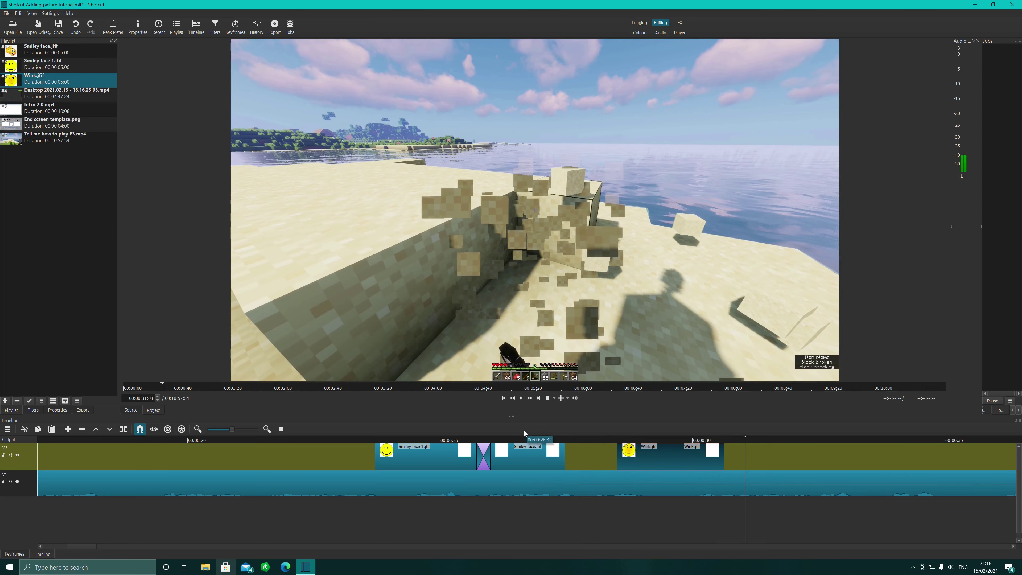
Split the Minecraft video on V1 at the playhead near 00:00:30.
left_click(747, 479)
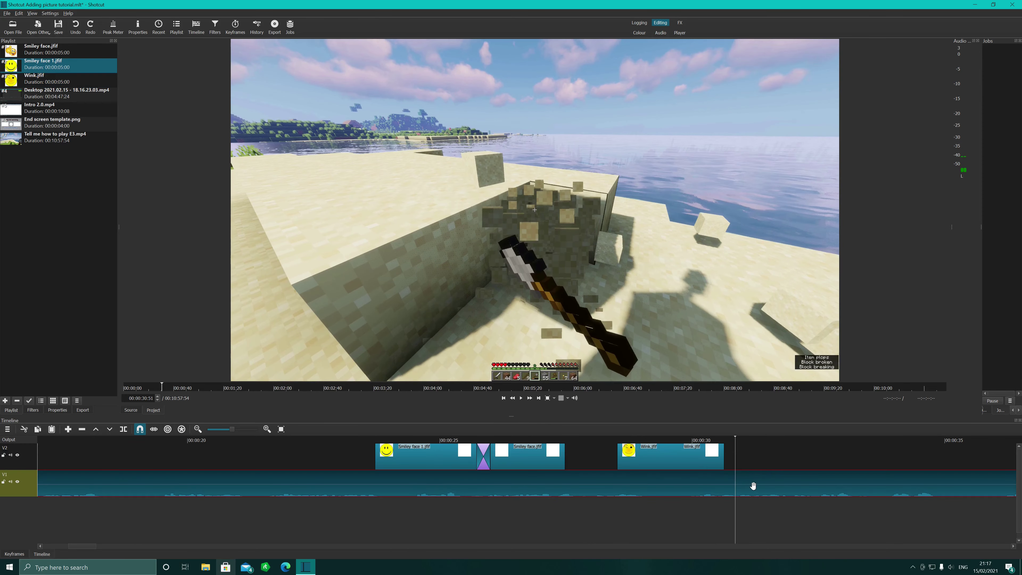
right_click(753, 485)
left_click(764, 516)
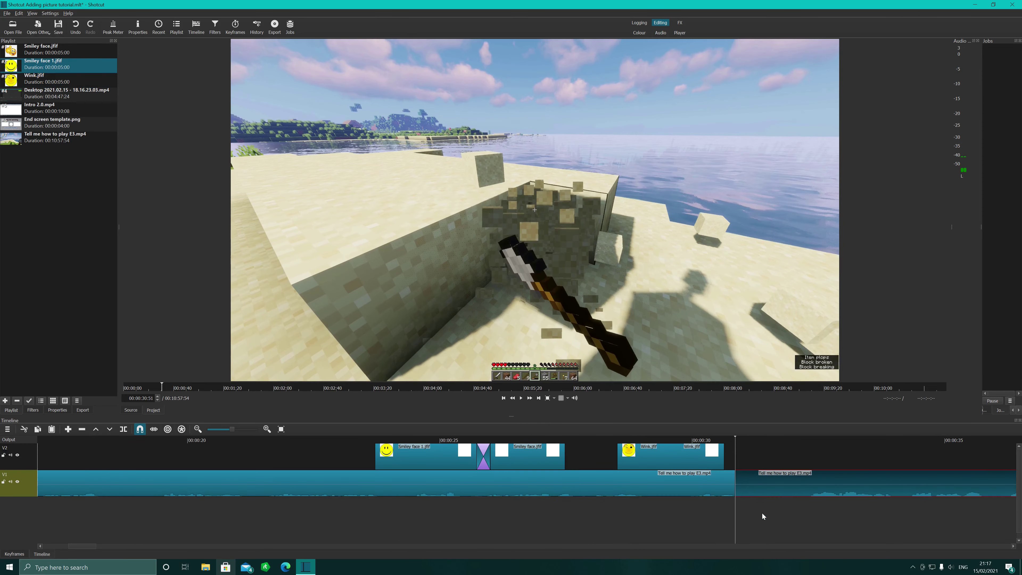
Insert Smiley face 1.jfif between the split parts, with the footage resuming near 00:00:35.
left_click_drag(749, 490, 1018, 490)
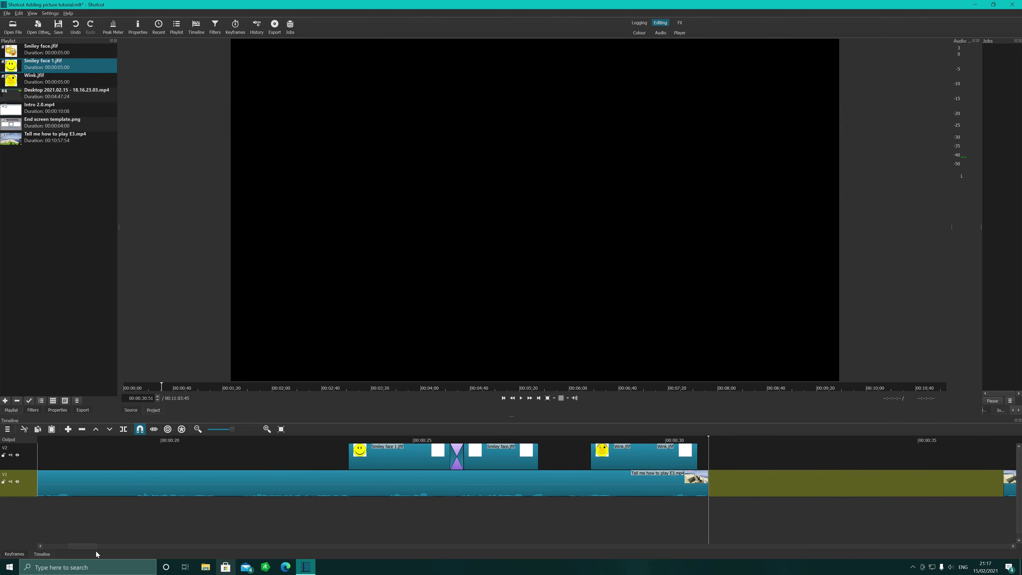
left_click_drag(76, 548, 95, 546)
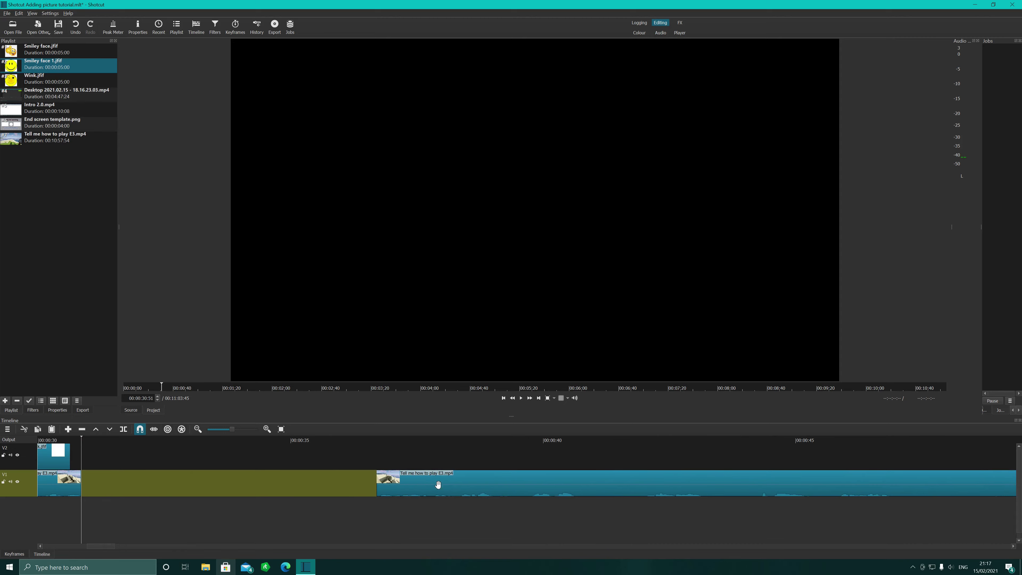
left_click_drag(438, 485, 740, 487)
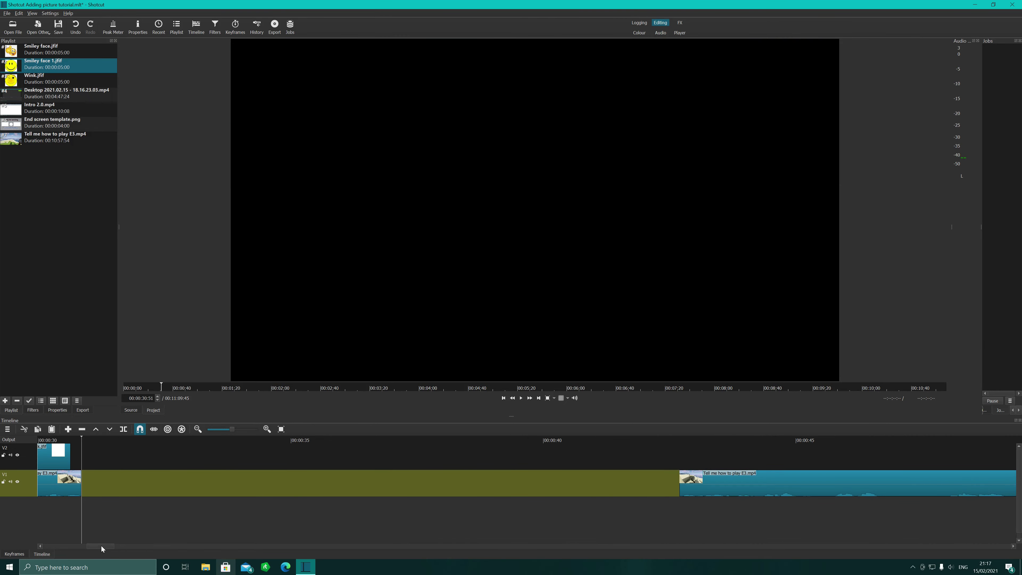
mouse_move(102, 546)
left_mouse_down()
mouse_move(89, 545)
mouse_move(100, 544)
left_mouse_up()
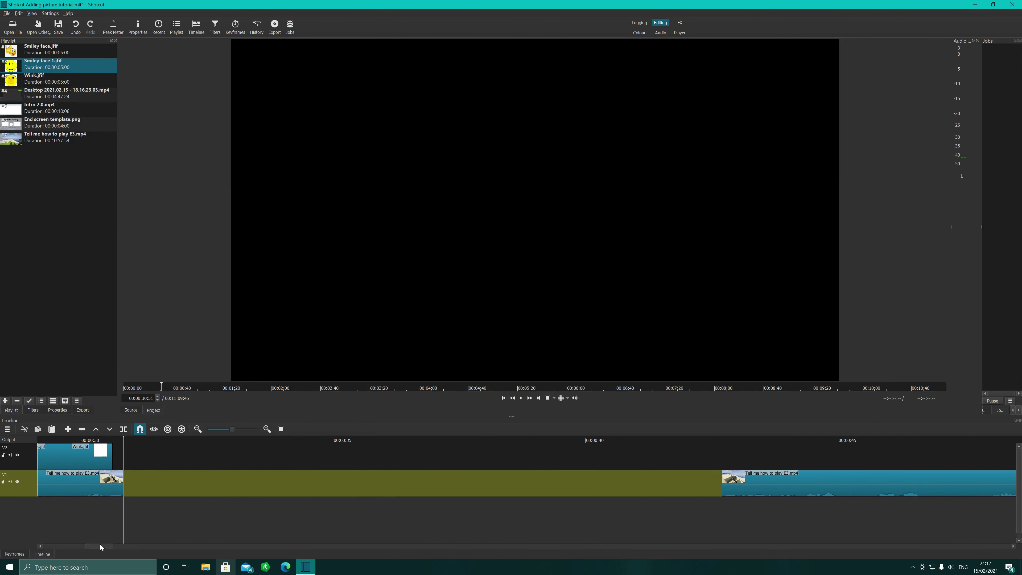
left_click_drag(11, 68, 171, 500)
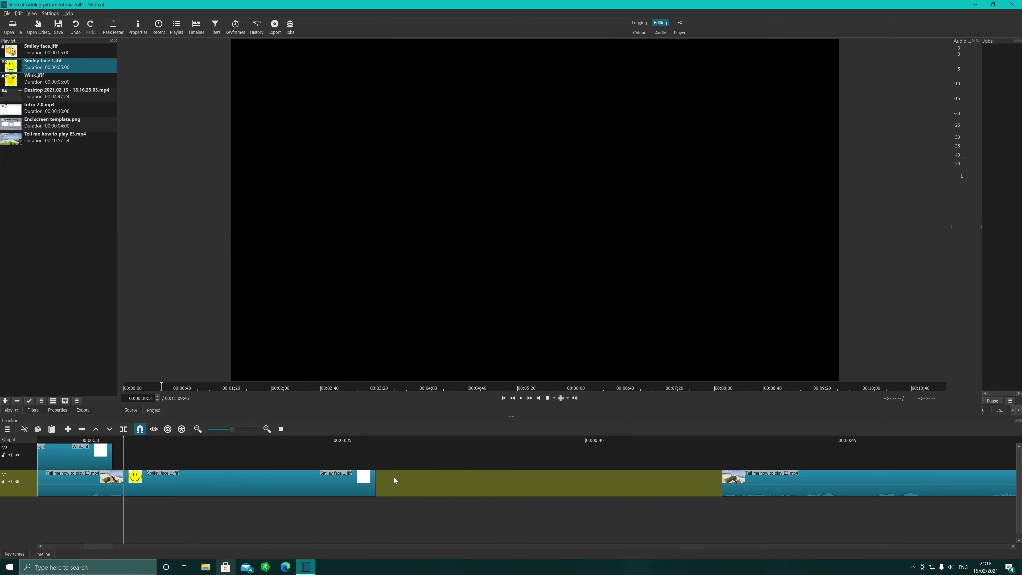
left_click_drag(755, 485, 382, 491)
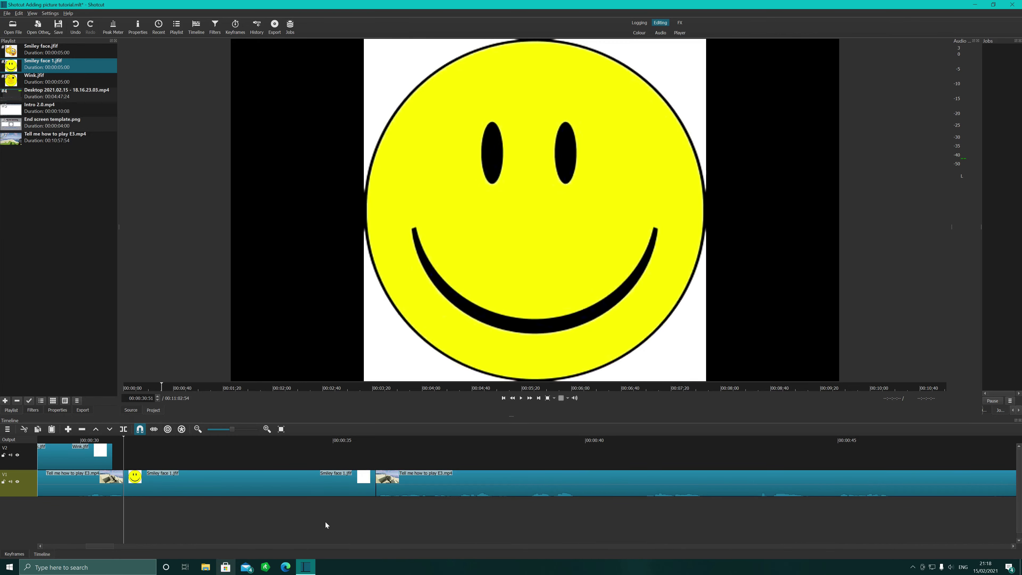
left_click_drag(94, 546, 74, 547)
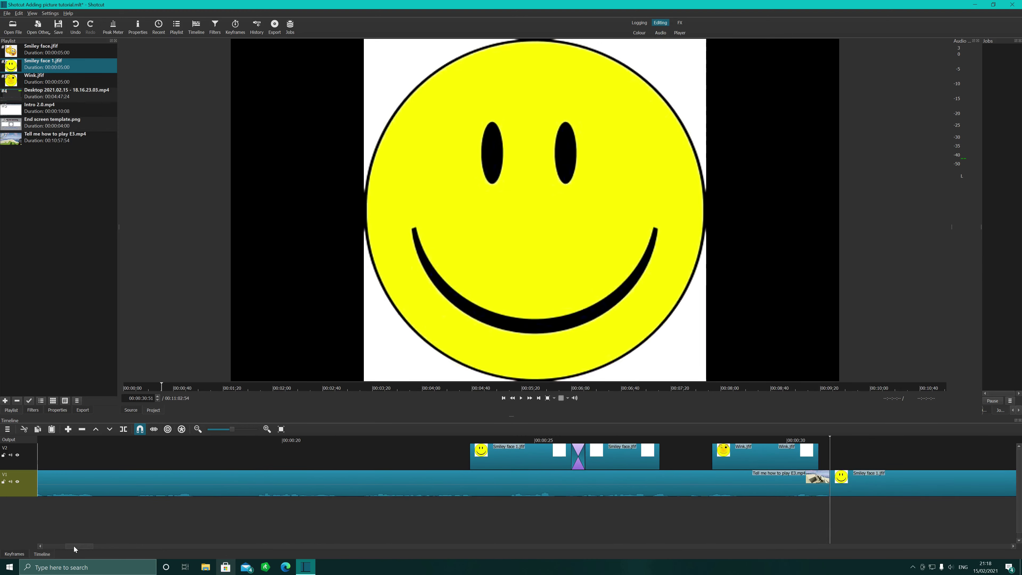
left_click(409, 439)
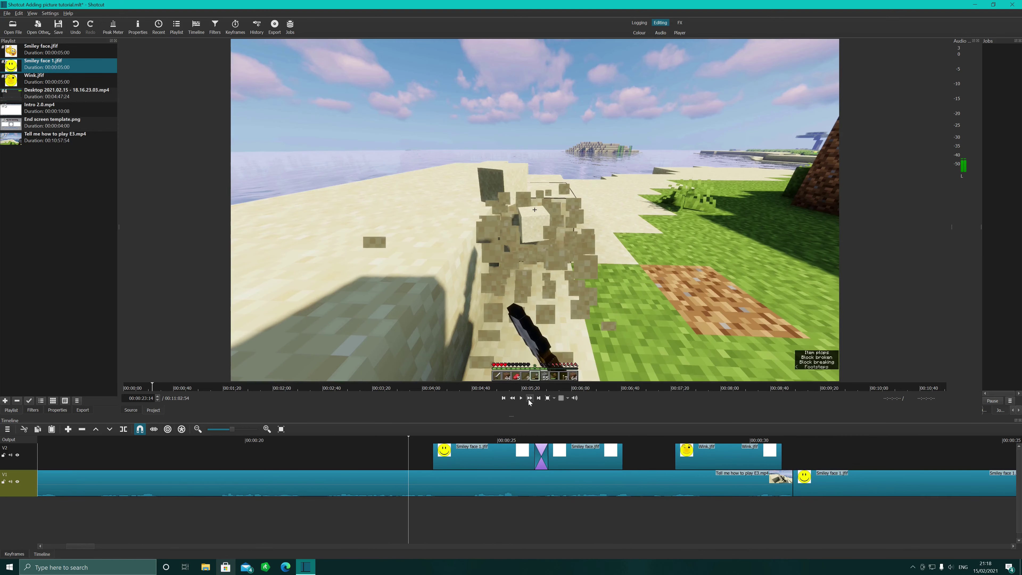
left_click(521, 398)
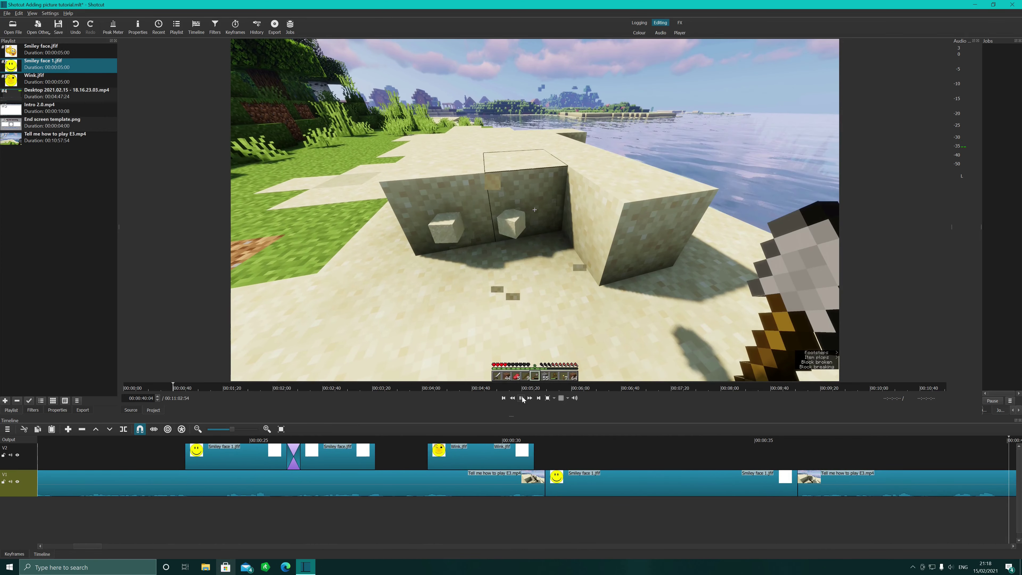
left_click(523, 397)
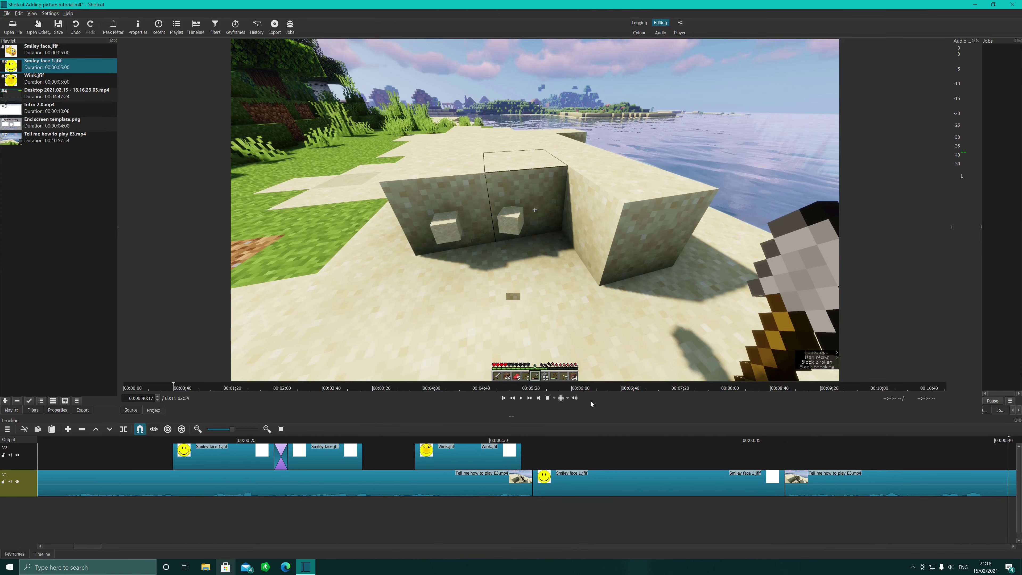